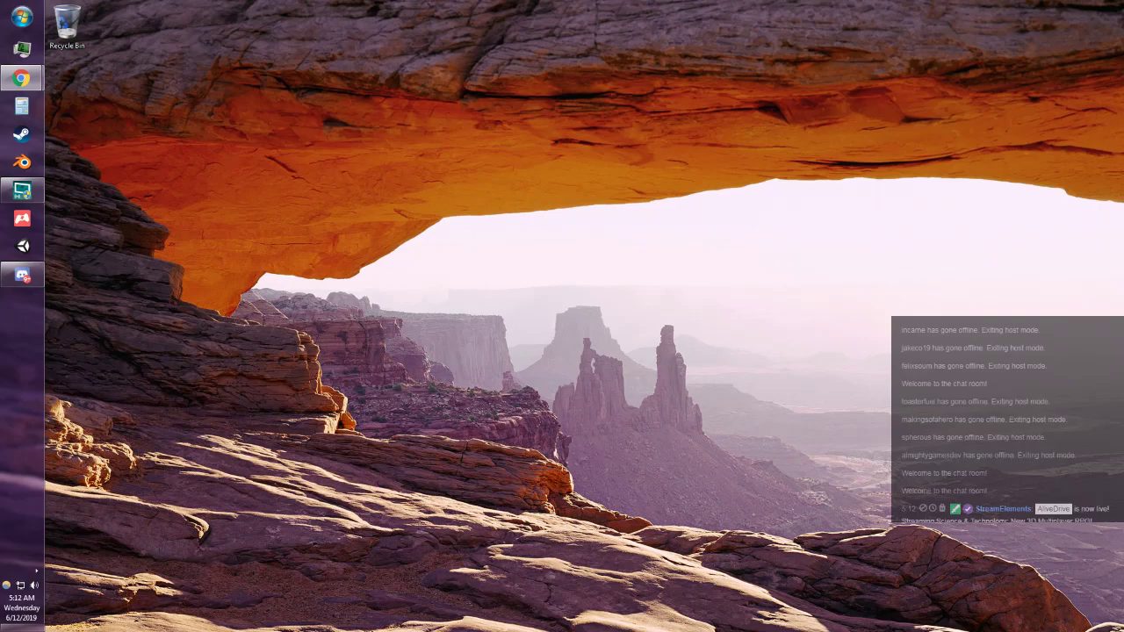
Step: Review the YouTube reply asking about the Is Done and Get Progress units
{"action": "left_click", "coordinate": [22, 78]}
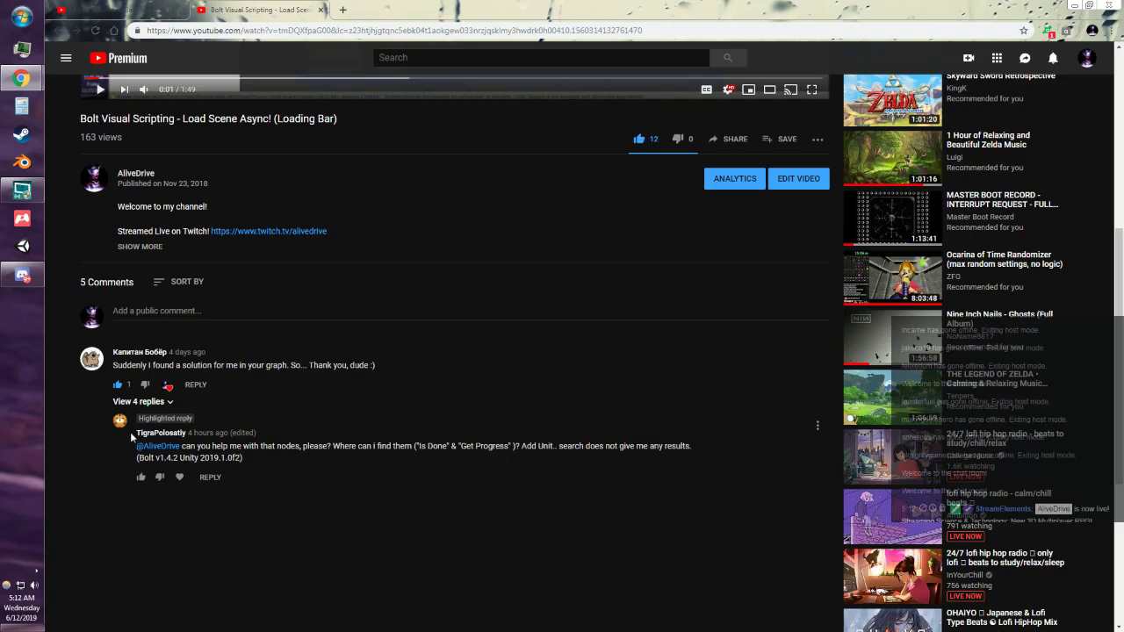
{"action": "left_click_drag", "start_coordinate": [132, 435], "coordinate": [194, 436]}
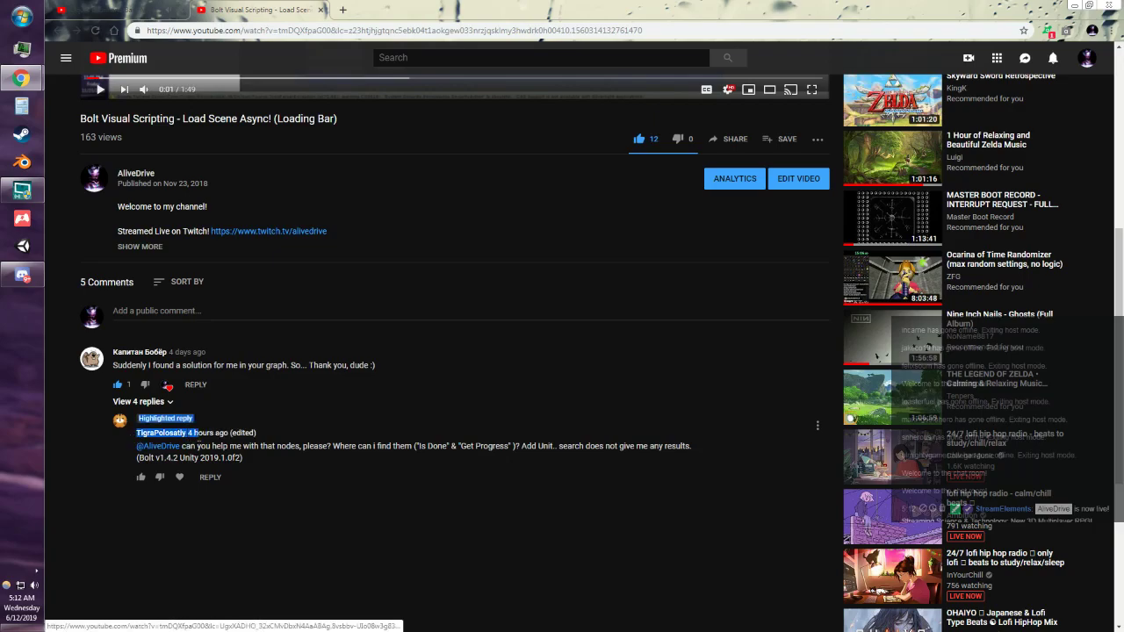
{"action": "left_click", "coordinate": [408, 496]}
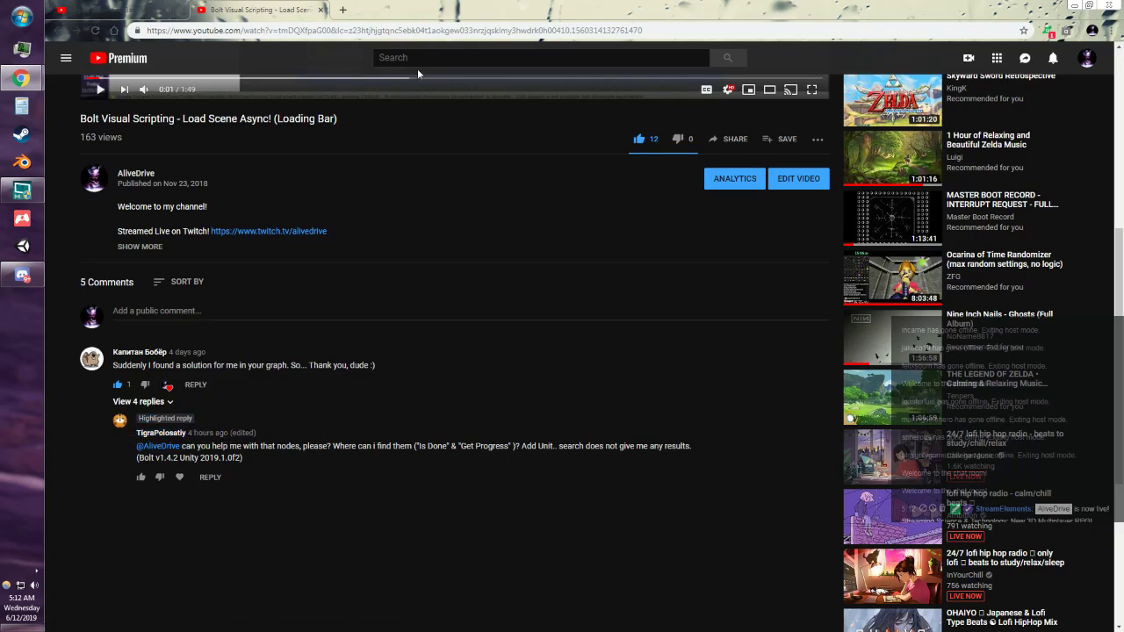
Step: Switch to the desktop and launch the Unity editor with the CastleTown scene
{"action": "key", "text": "super+d"}
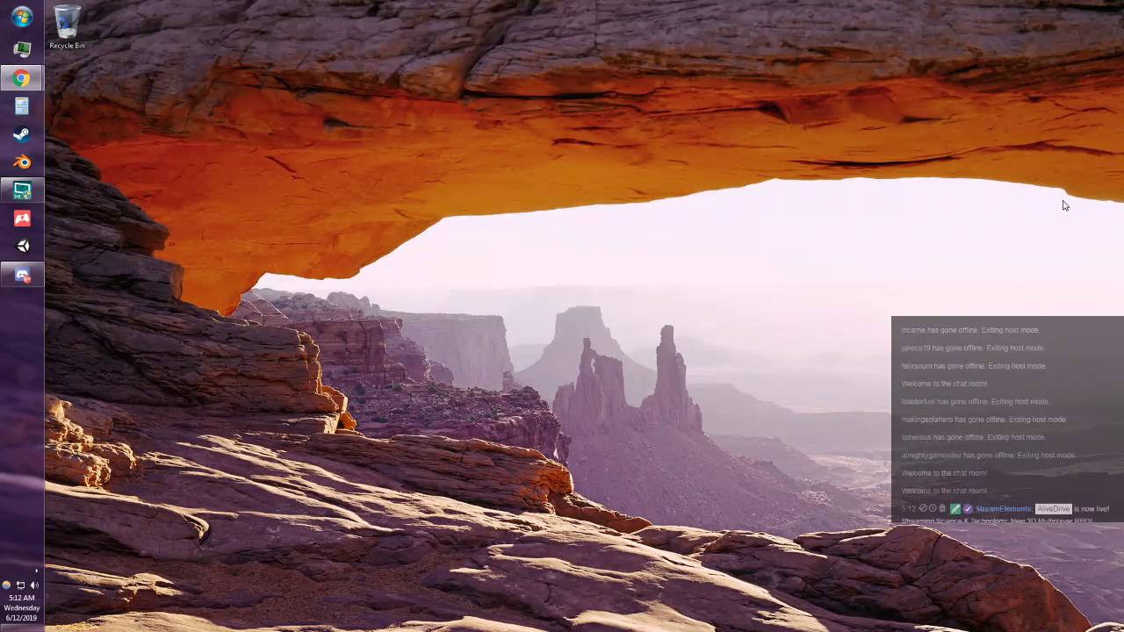
{"action": "key", "text": "super+d"}
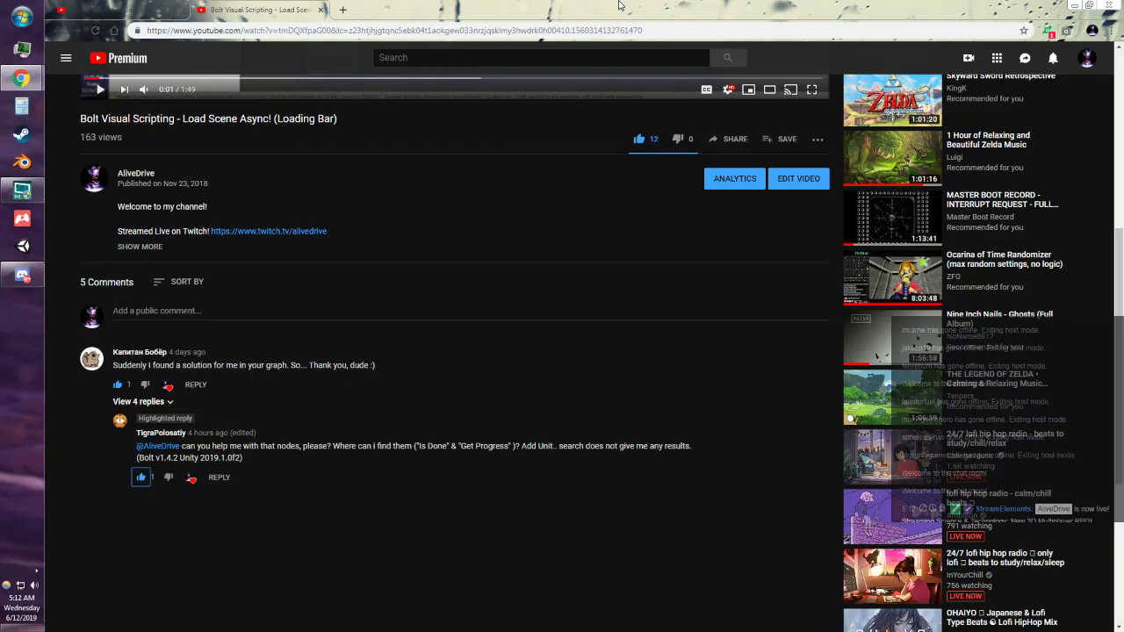
{"action": "key", "text": "super+d"}
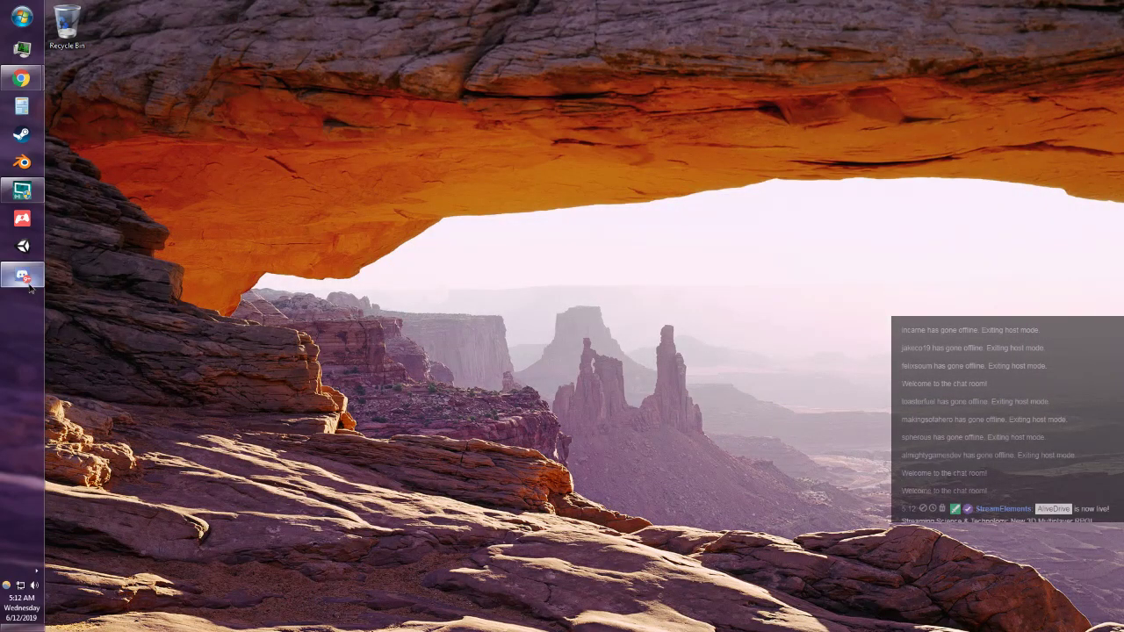
{"action": "left_click", "coordinate": [23, 246]}
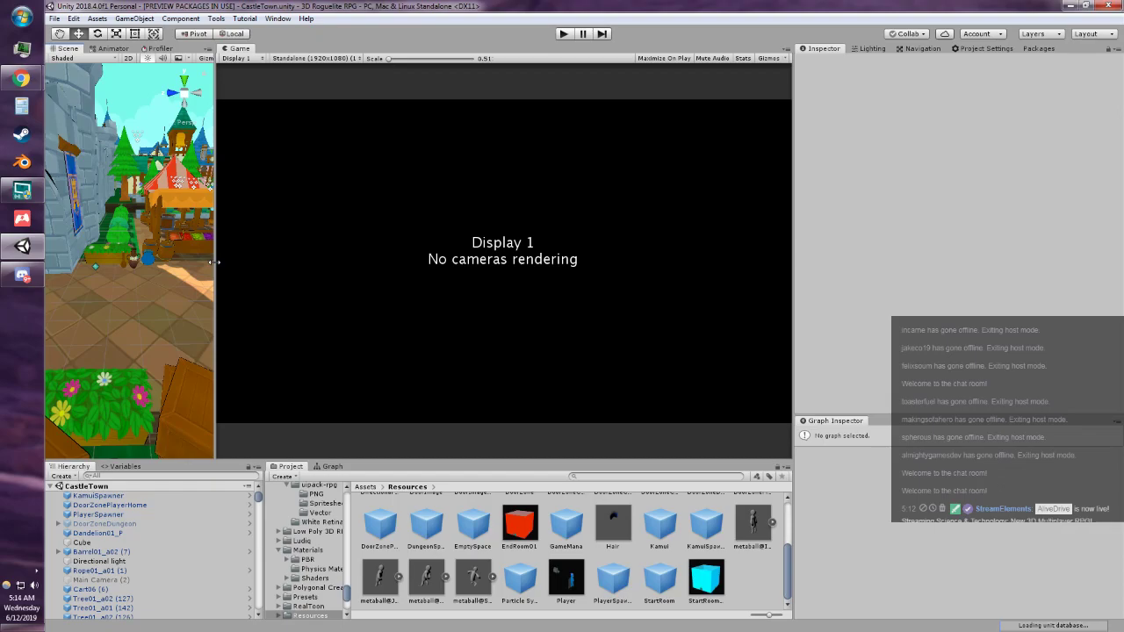
Step: Widen the Scene view and orbit its camera to show the whole town
{"action": "left_click_drag", "start_coordinate": [224, 272], "coordinate": [618, 278]}
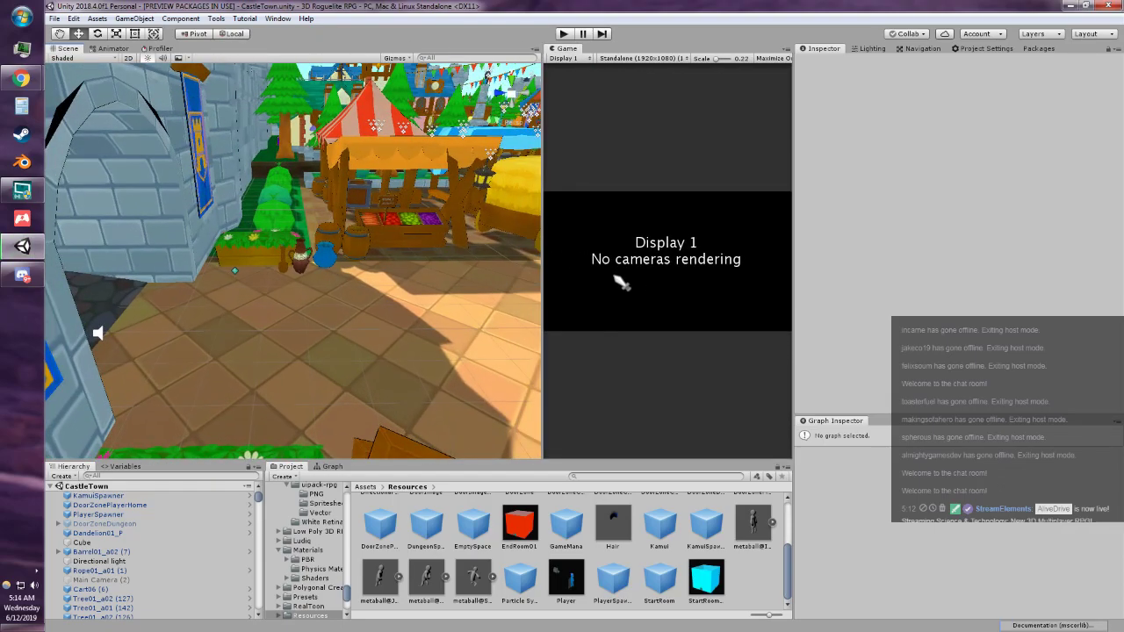
{"action": "left_click_drag", "start_coordinate": [787, 372], "coordinate": [1063, 389]}
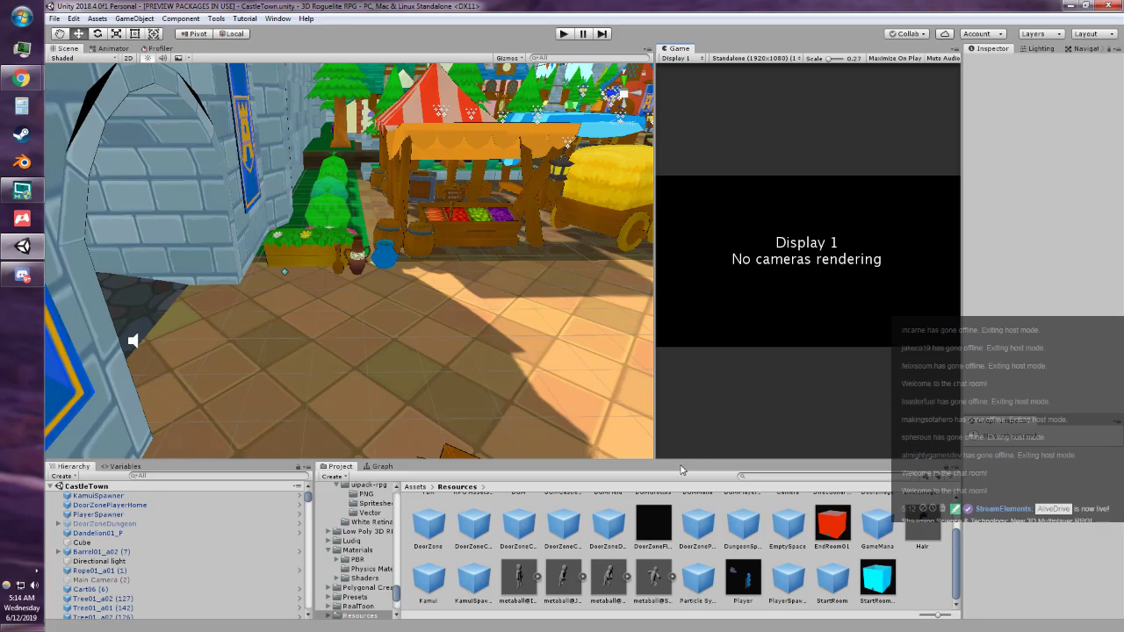
{"action": "mouse_move", "coordinate": [366, 351]}
{"action": "right_mouse_down"}
{"action": "mouse_move", "coordinate": [555, 298]}
{"action": "mouse_move", "coordinate": [491, 317]}
{"action": "right_mouse_up"}
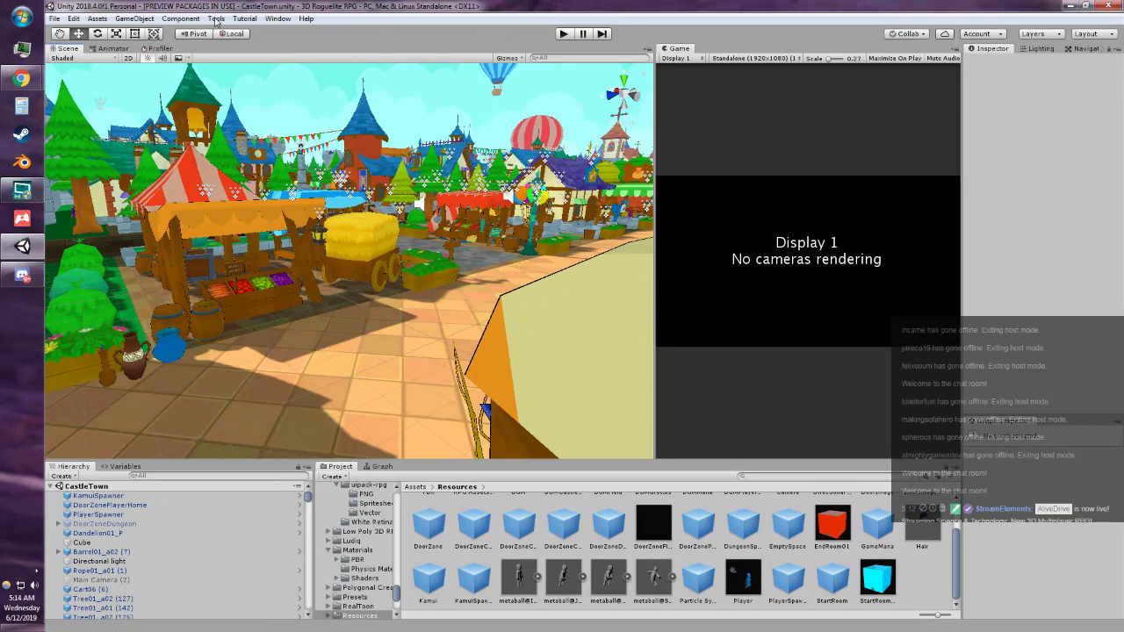
Step: Run Bolt's Update Unit Options to rebuild the list of available units
{"action": "left_click", "coordinate": [267, 19]}
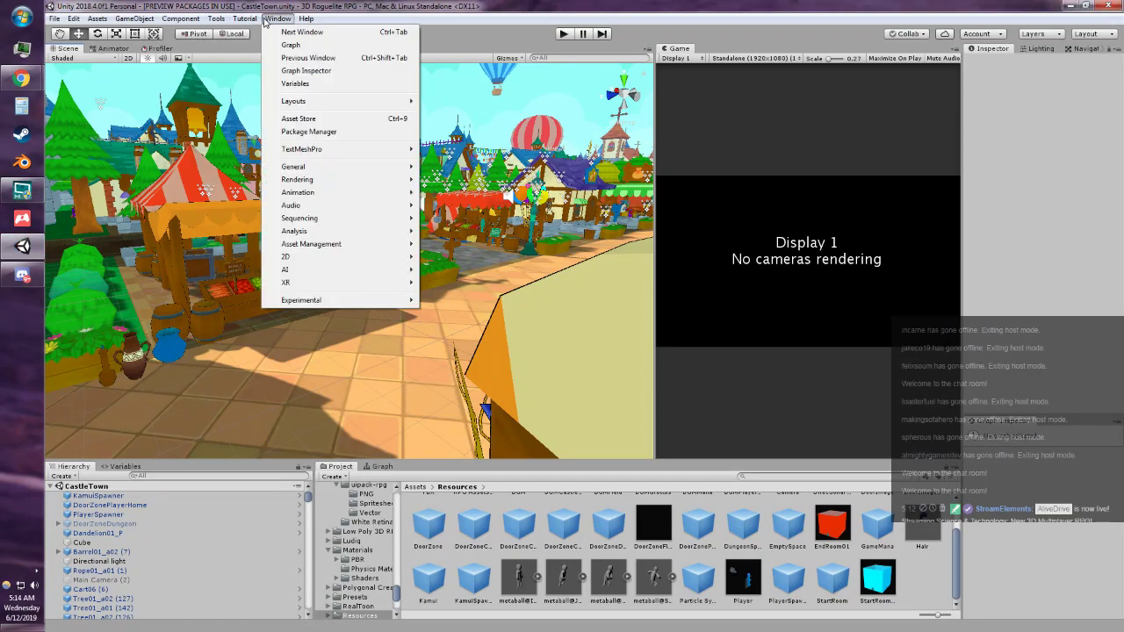
{"action": "left_click", "coordinate": [264, 20]}
{"action": "left_click", "coordinate": [217, 19]}
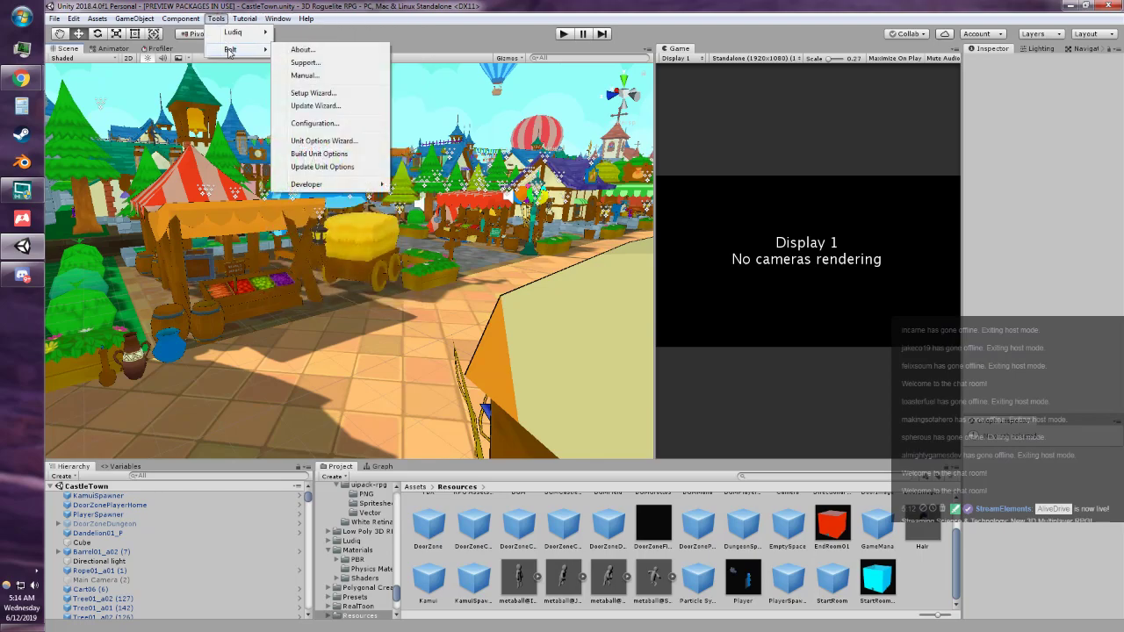
{"action": "left_click", "coordinate": [331, 169]}
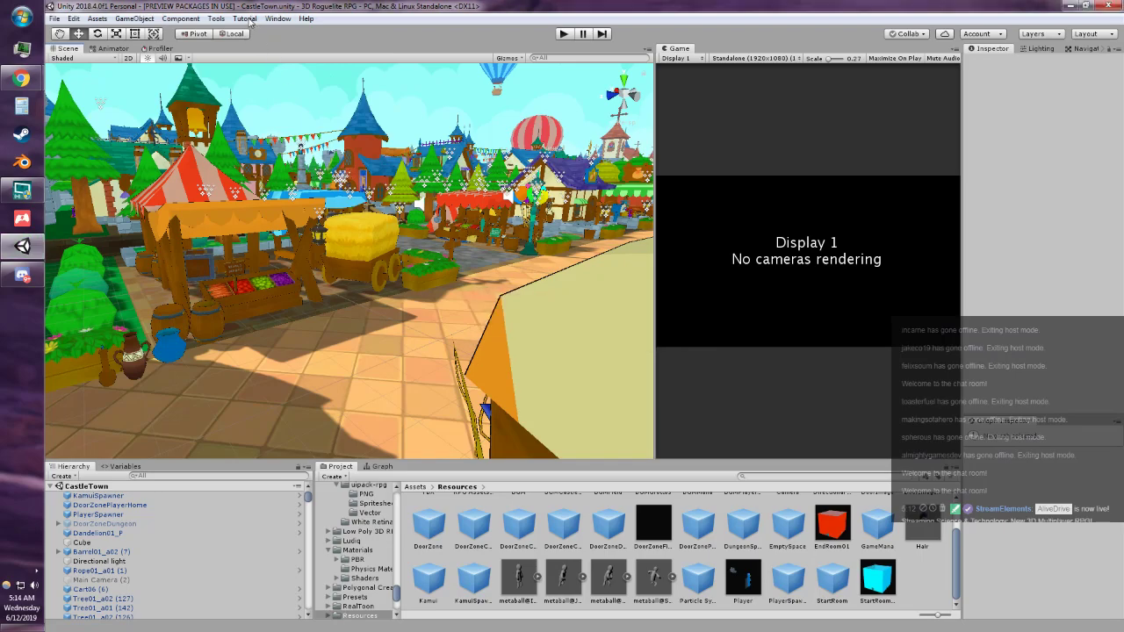
Step: Step through the Unit Options Wizard to the type page, then close it without generating
{"action": "left_click", "coordinate": [217, 18]}
{"action": "mouse_move", "coordinate": [231, 49]}
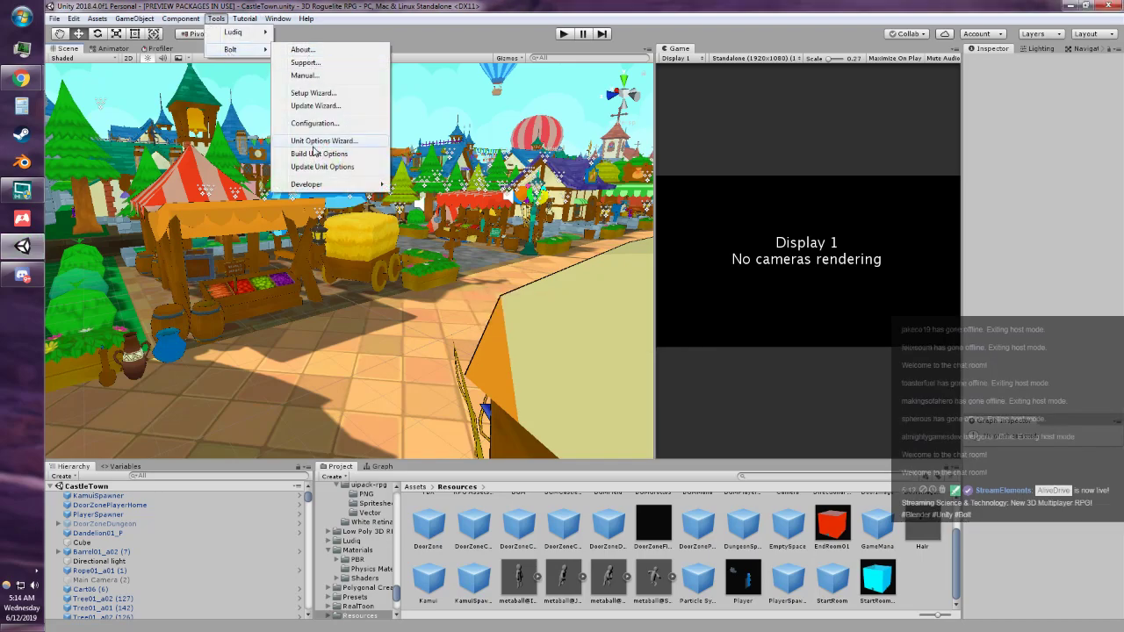
{"action": "left_click", "coordinate": [321, 140]}
{"action": "scroll", "coordinate": [709, 302], "scroll_direction": "down", "scroll_amount": 2}
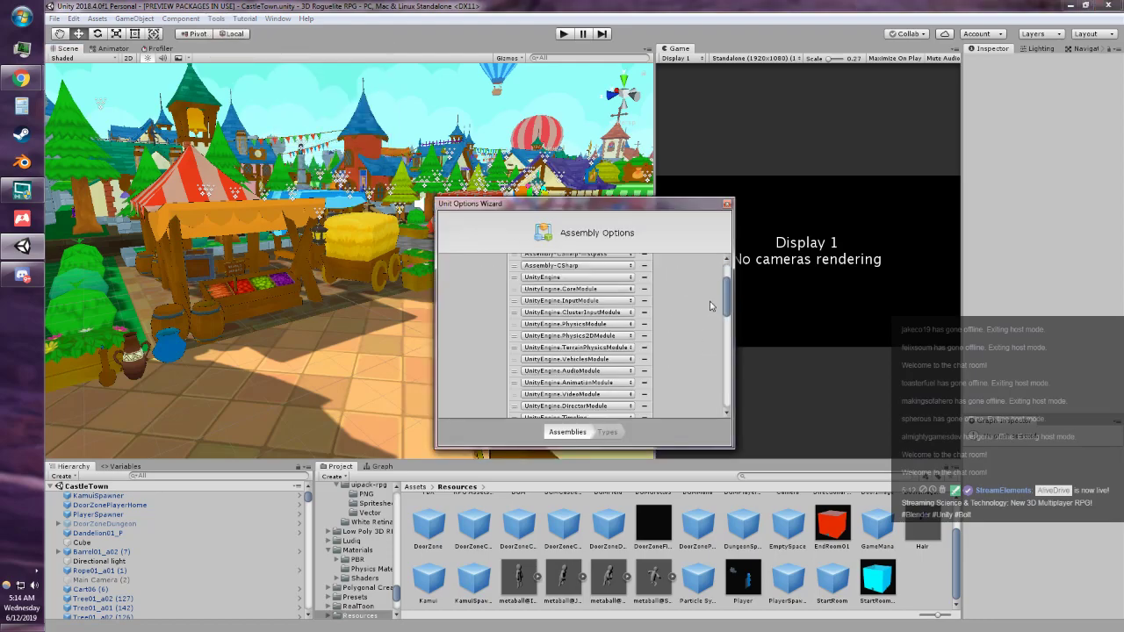
{"action": "scroll", "coordinate": [709, 302], "scroll_direction": "down", "scroll_amount": 3}
{"action": "scroll", "coordinate": [711, 311], "scroll_direction": "down", "scroll_amount": 3}
{"action": "scroll", "coordinate": [711, 311], "scroll_direction": "down", "scroll_amount": 1}
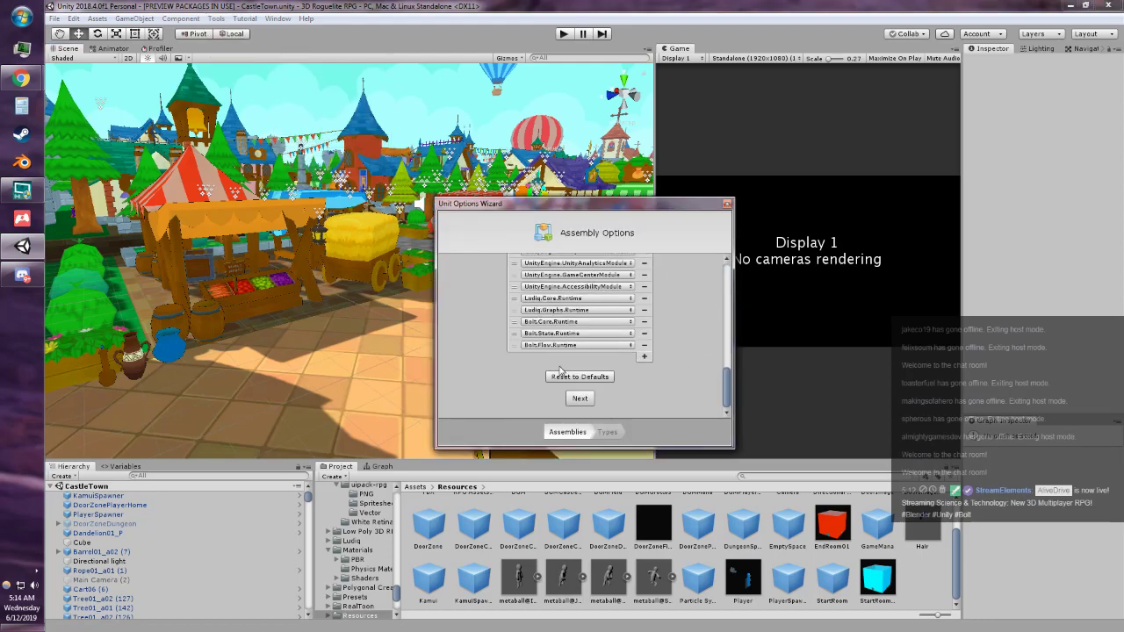
{"action": "left_click", "coordinate": [578, 398]}
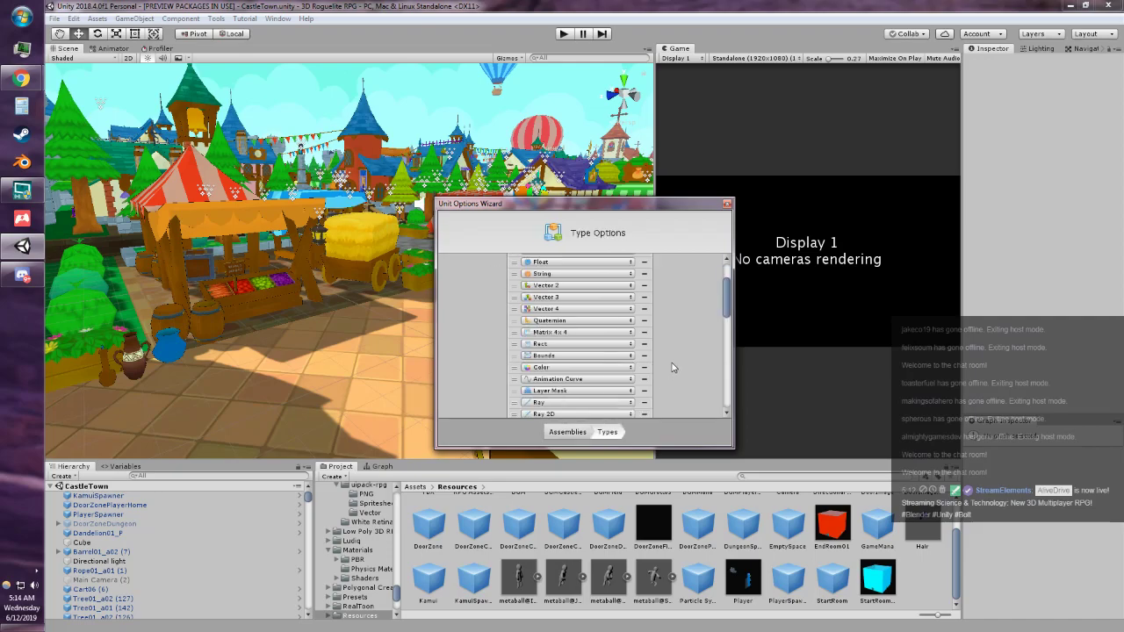
{"action": "scroll", "coordinate": [673, 368], "scroll_direction": "down", "scroll_amount": 5}
{"action": "scroll", "coordinate": [673, 369], "scroll_direction": "down", "scroll_amount": 5}
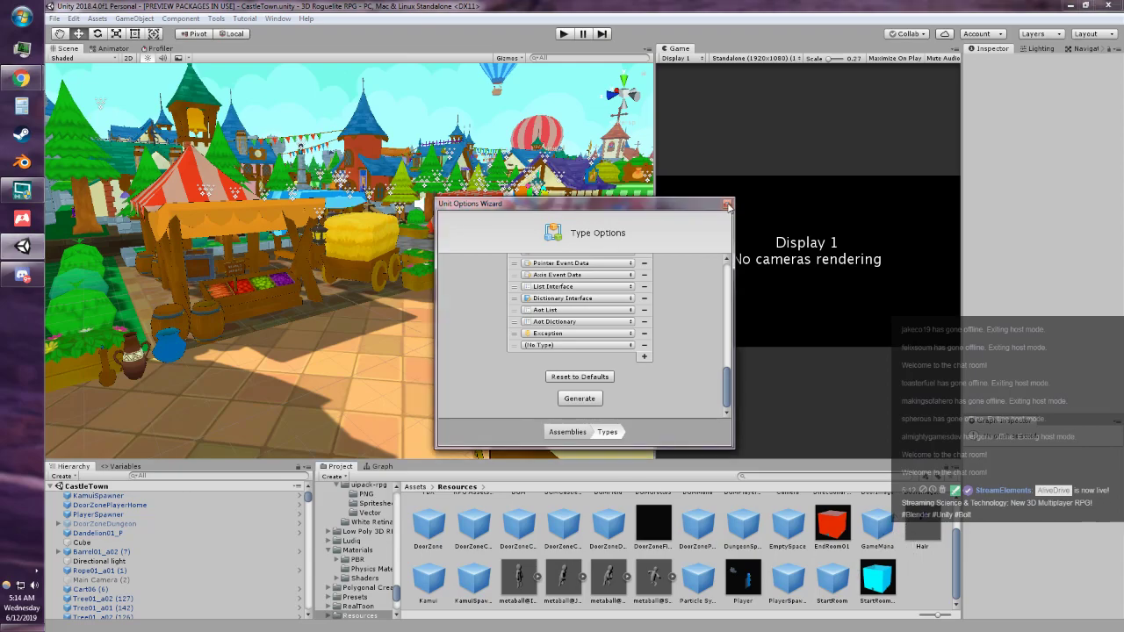
{"action": "left_click", "coordinate": [727, 207]}
Step: Open KamuiSpawner's flow graph and maximize it with Shift+Space
{"action": "left_click", "coordinate": [379, 466]}
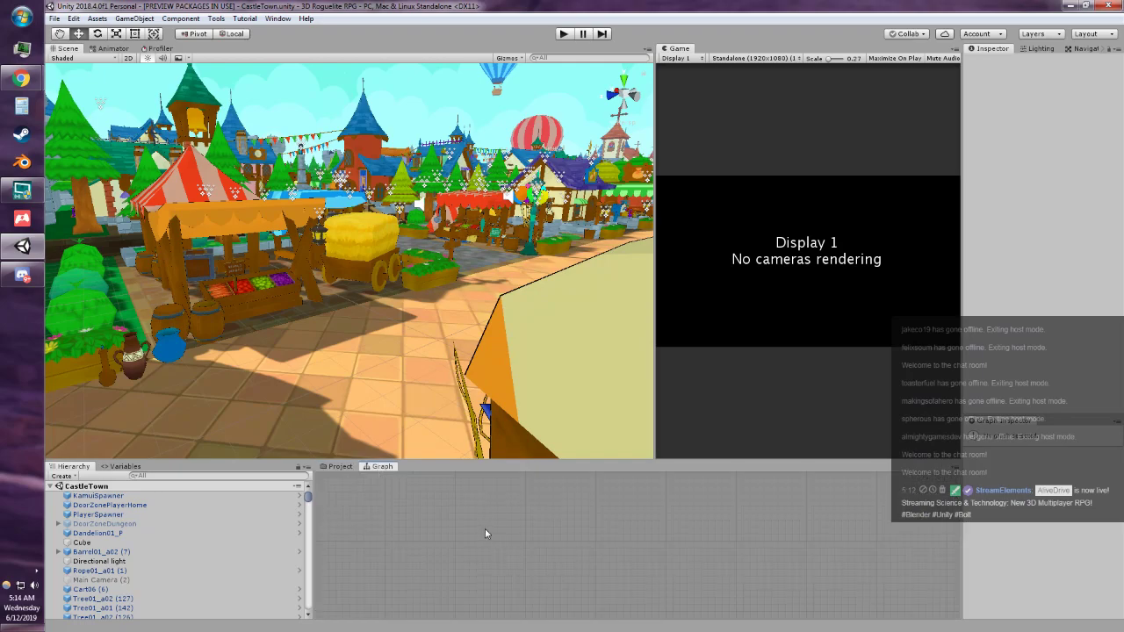
{"action": "left_click", "coordinate": [98, 495]}
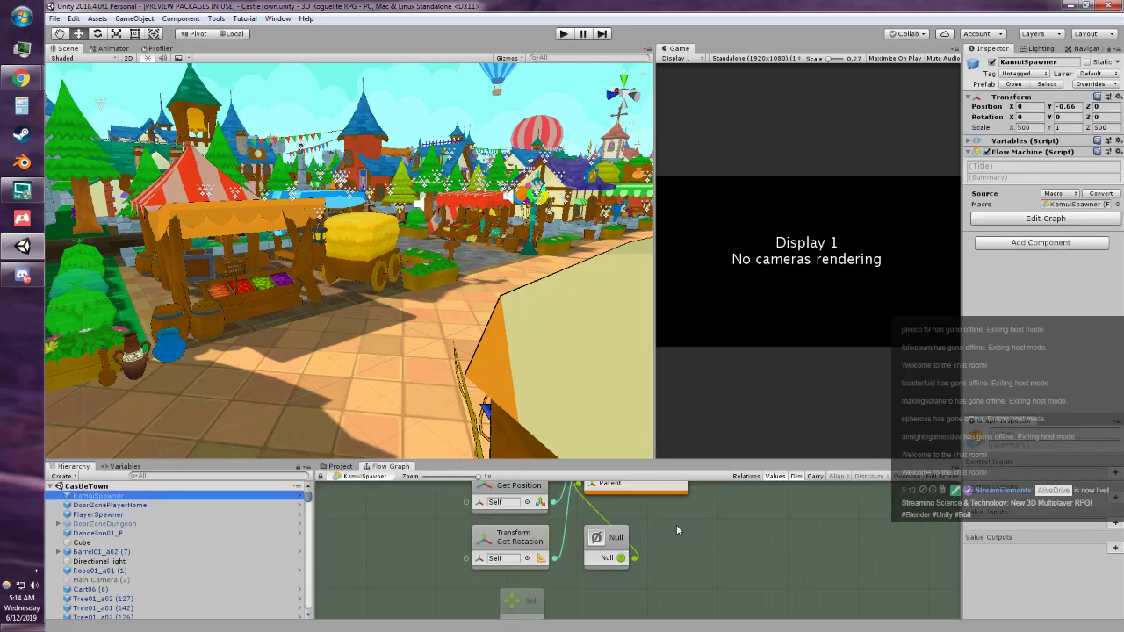
{"action": "key", "text": "shift+space"}
{"action": "scroll", "coordinate": [660, 373], "scroll_direction": "up", "scroll_amount": 5}
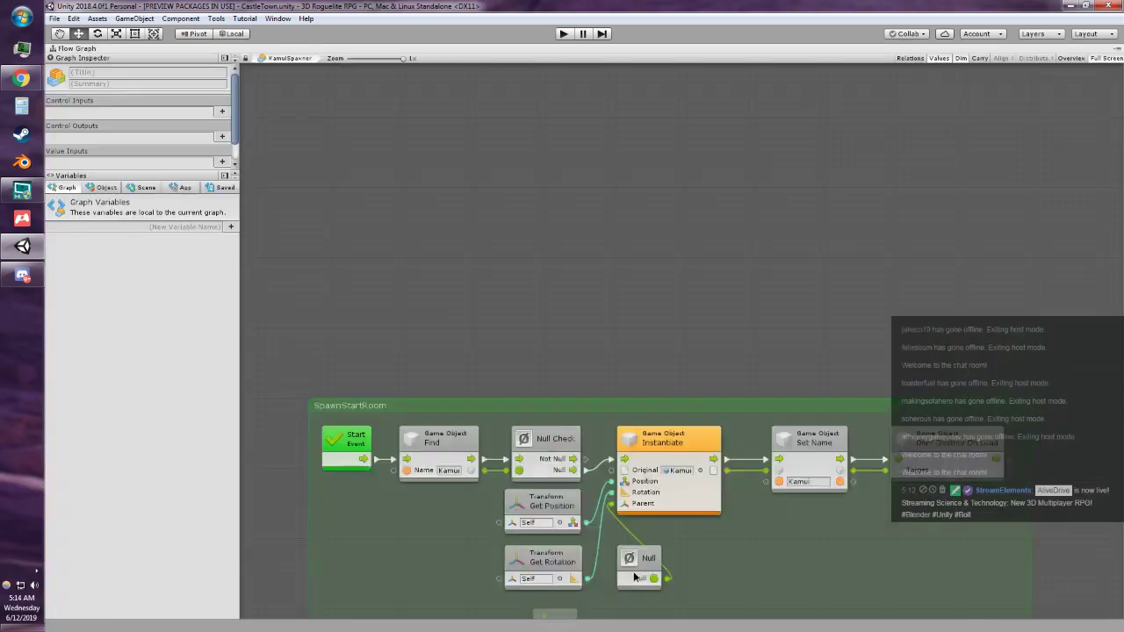
Step: Search the unit finder for 'Done' and 'get progress', finding only Skybox Cycle Manager matches
{"action": "right_click", "coordinate": [397, 127]}
{"action": "type", "text": "is"}
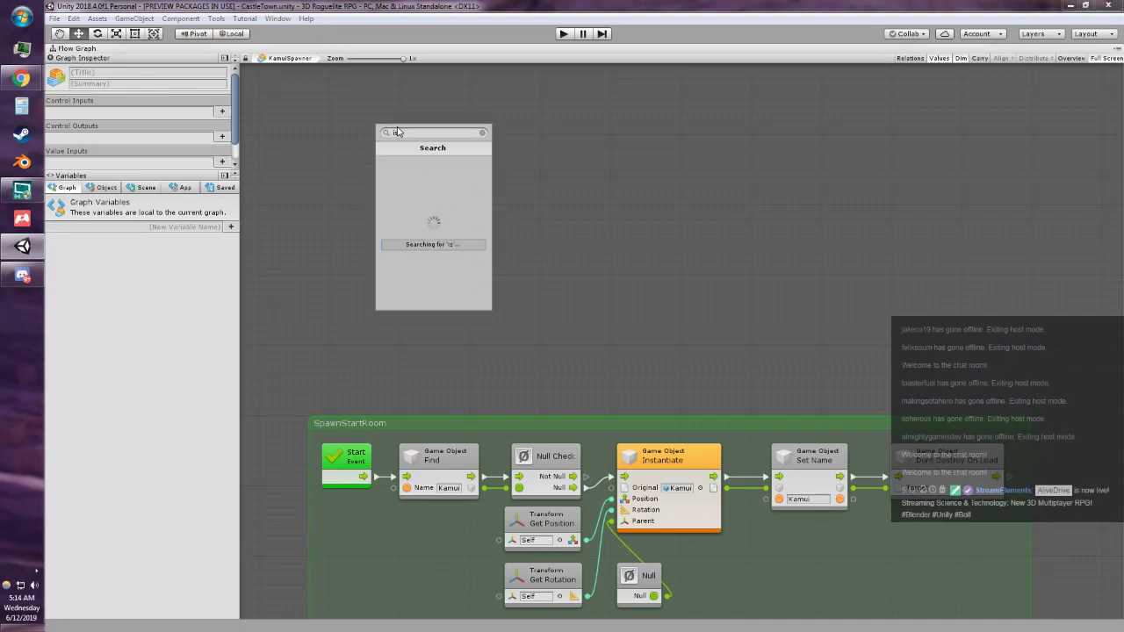
{"action": "type", "text": "Done"}
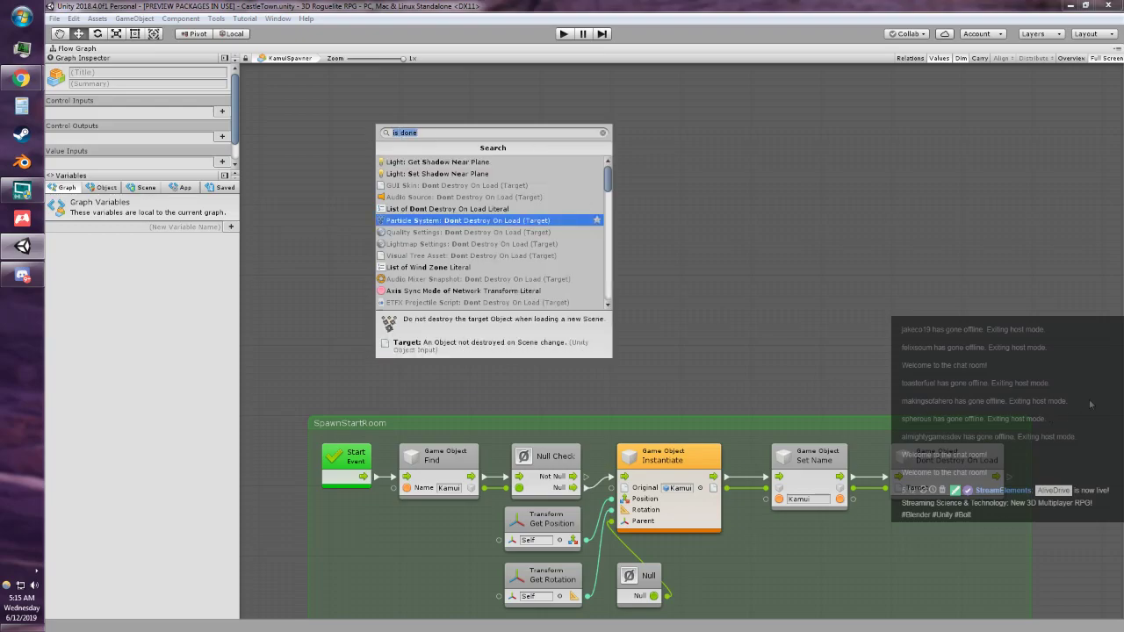
{"action": "key", "text": "Escape"}
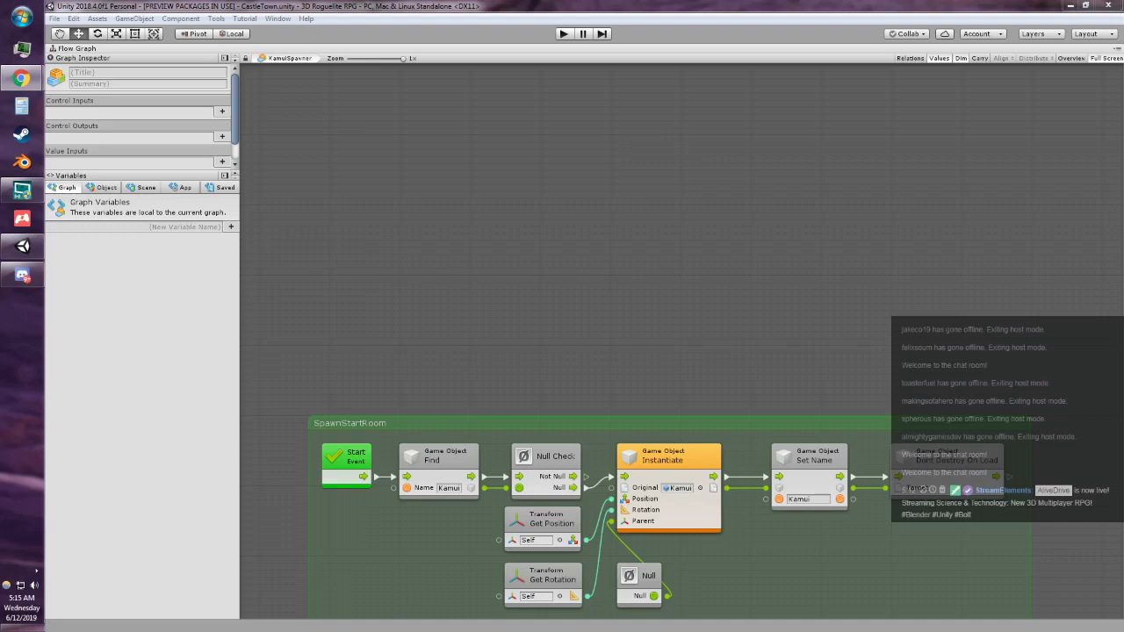
{"action": "right_click", "coordinate": [429, 147]}
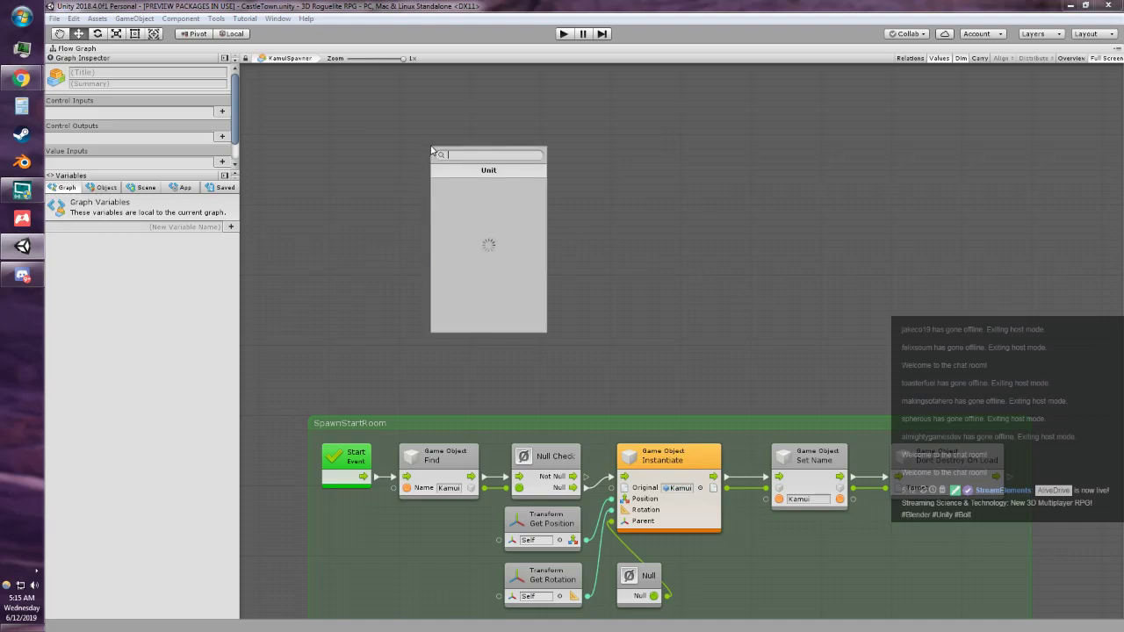
{"action": "type", "text": "get progress"}
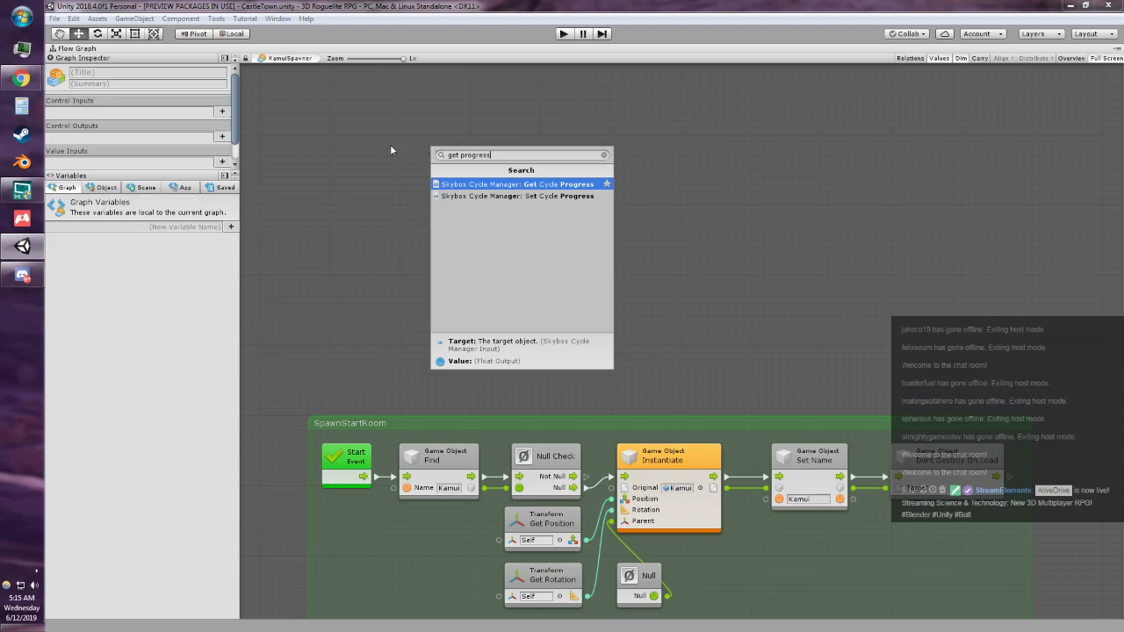
{"action": "key", "text": "Escape"}
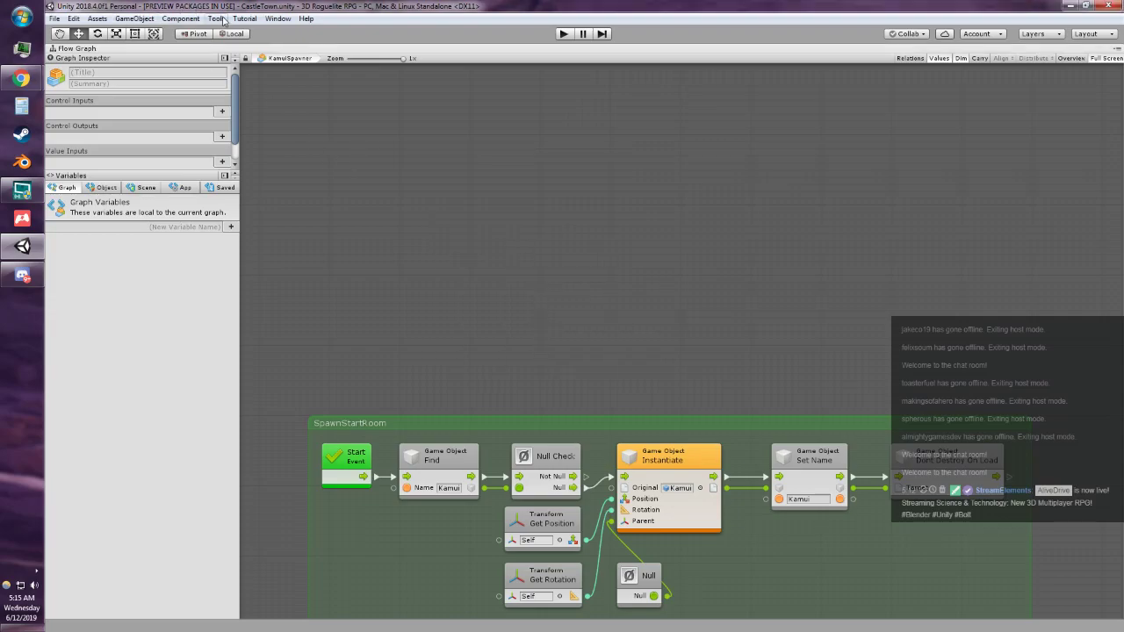
Step: Reopen the Unit Options Wizard and advance to the Type Options page
{"action": "left_click", "coordinate": [216, 19]}
{"action": "mouse_move", "coordinate": [232, 49]}
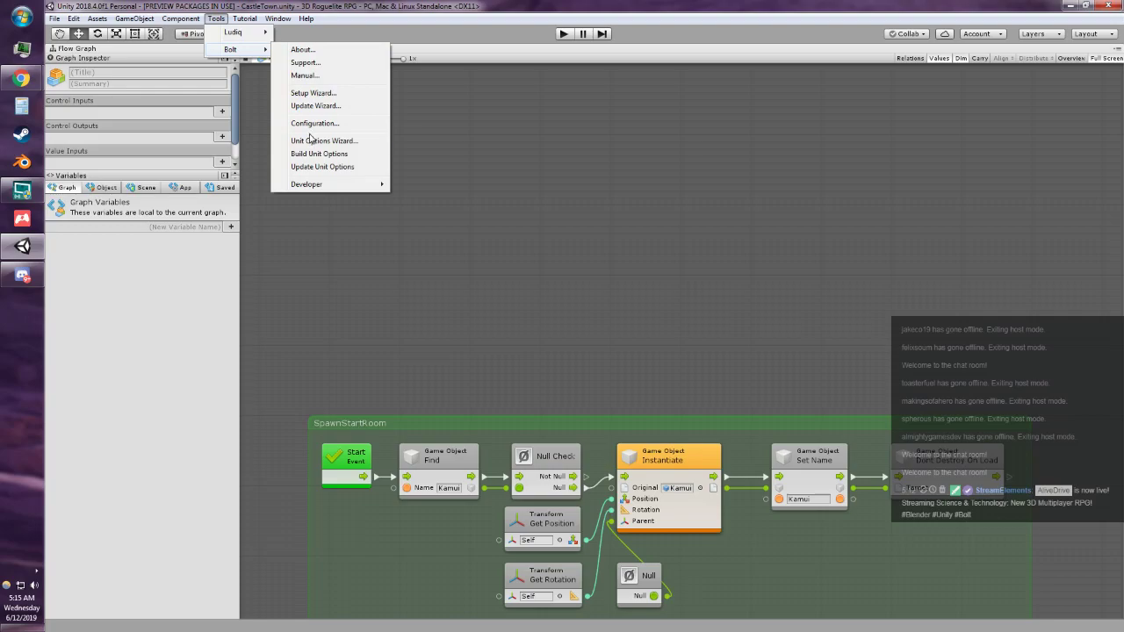
{"action": "left_click", "coordinate": [312, 141]}
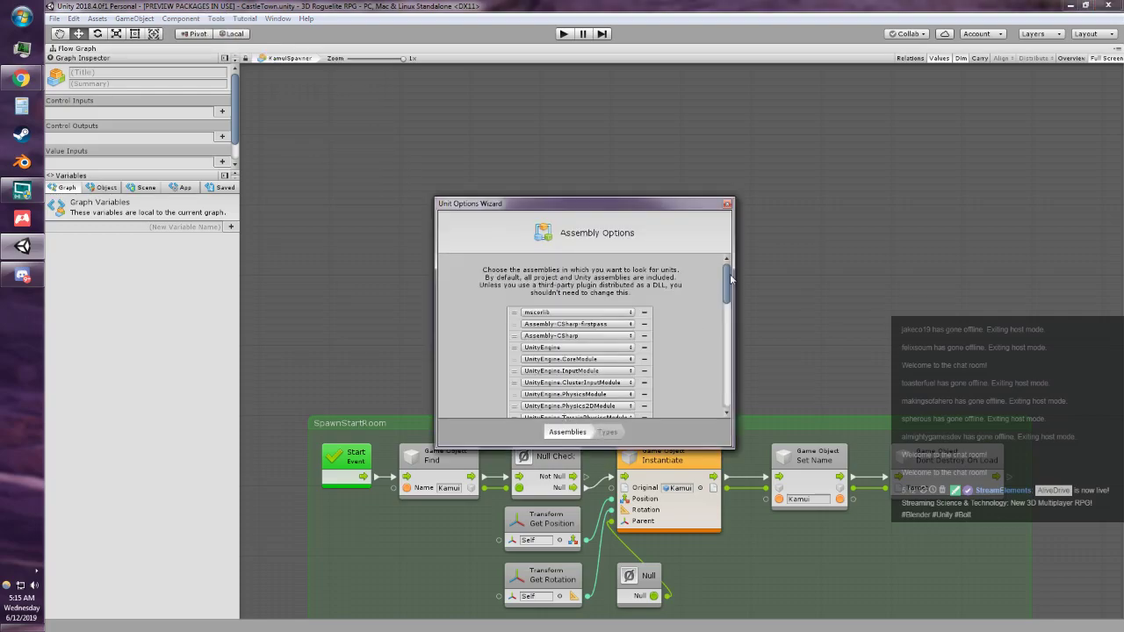
{"action": "scroll", "coordinate": [724, 351], "scroll_direction": "down", "scroll_amount": 10}
{"action": "left_click", "coordinate": [576, 398]}
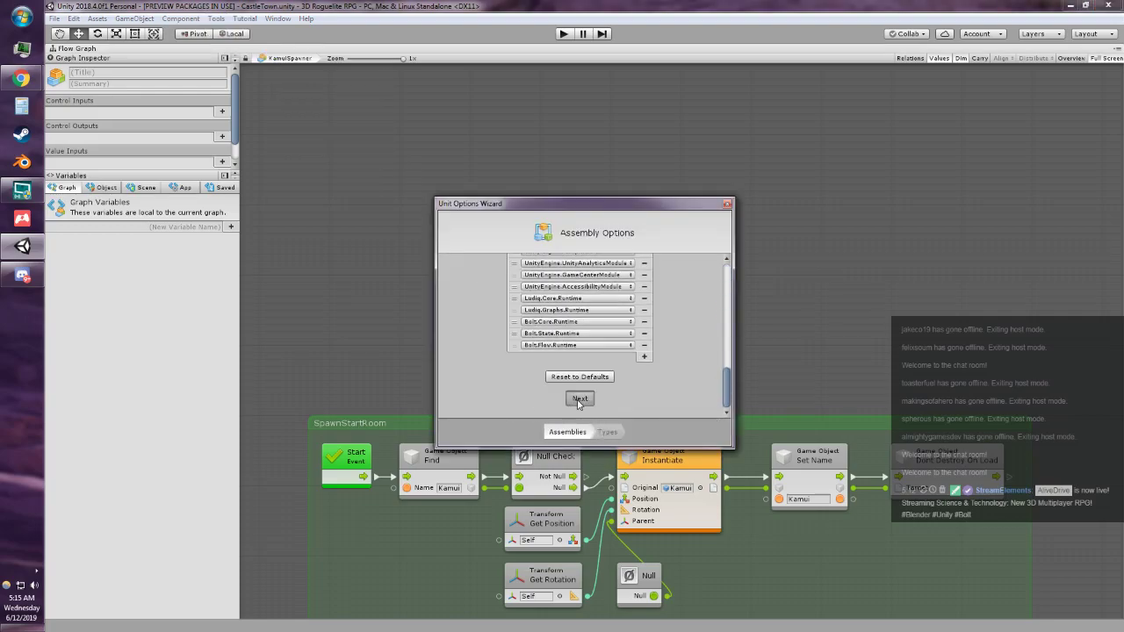
Step: Replace the empty type slot with a new Async Operation entry in Type Options
{"action": "left_click_drag", "start_coordinate": [731, 284], "coordinate": [726, 411]}
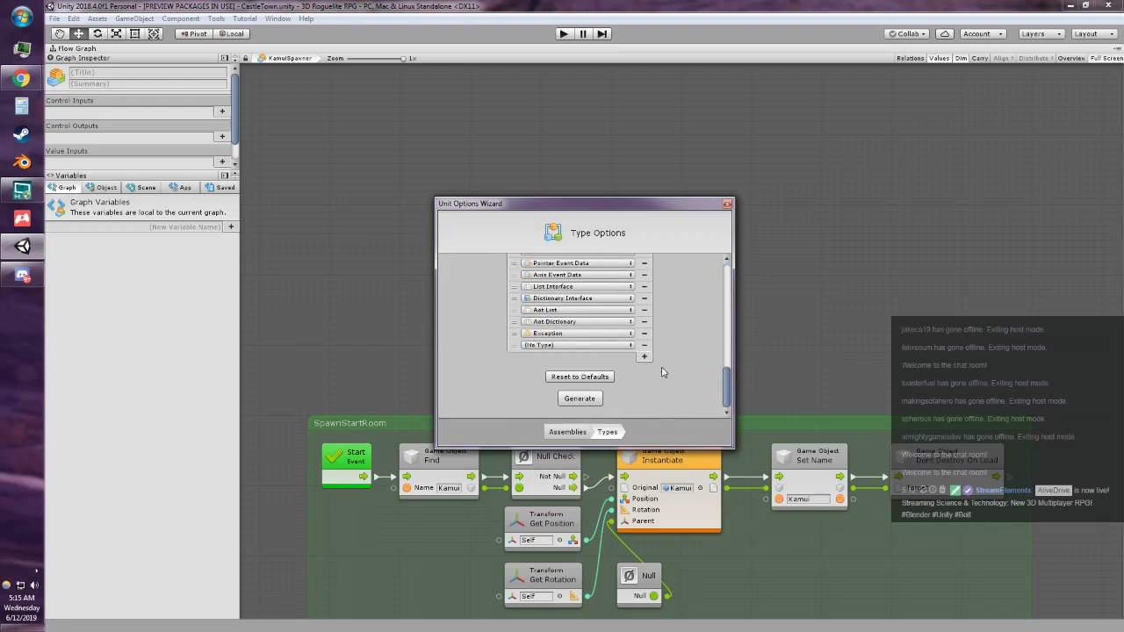
{"action": "left_click", "coordinate": [610, 345]}
{"action": "left_click", "coordinate": [644, 345]}
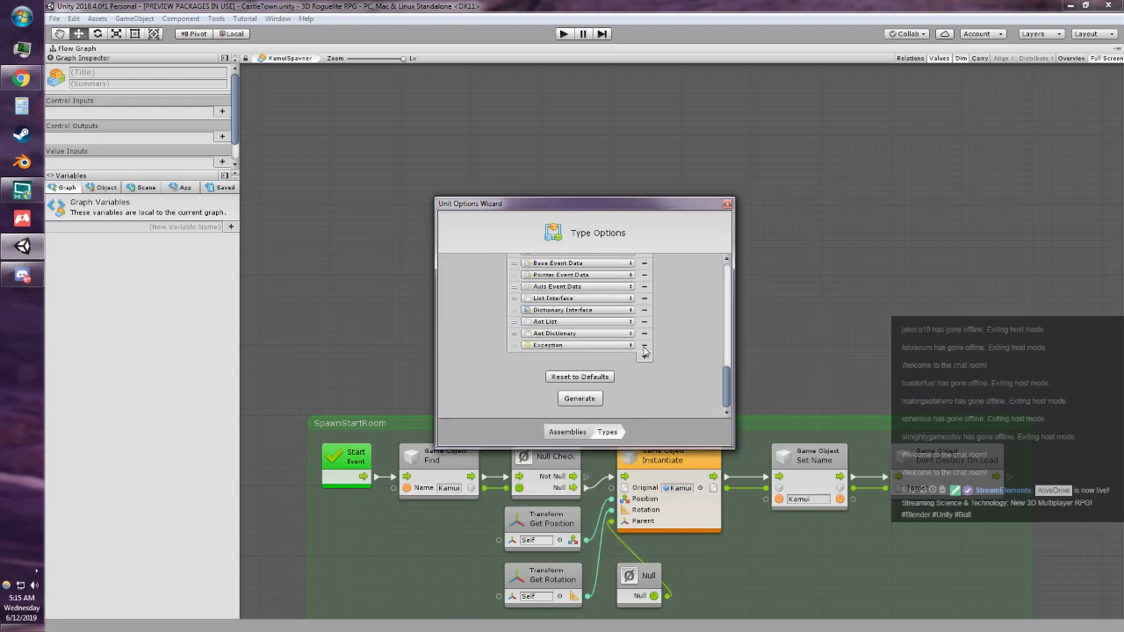
{"action": "left_click", "coordinate": [644, 358]}
{"action": "left_click", "coordinate": [604, 357]}
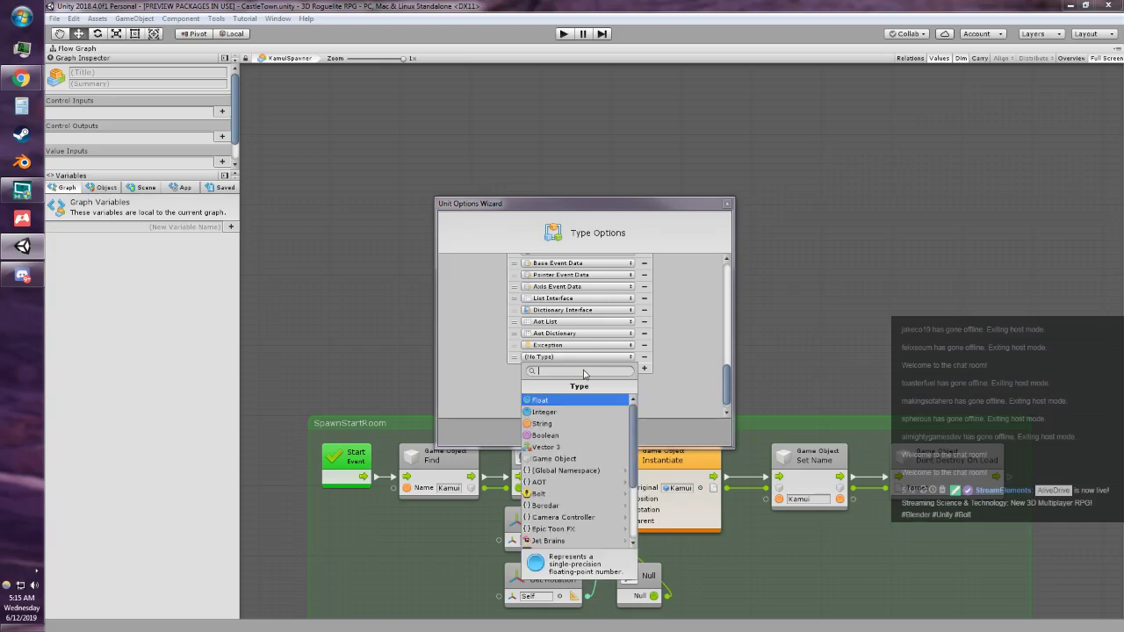
{"action": "type", "text": "in"}
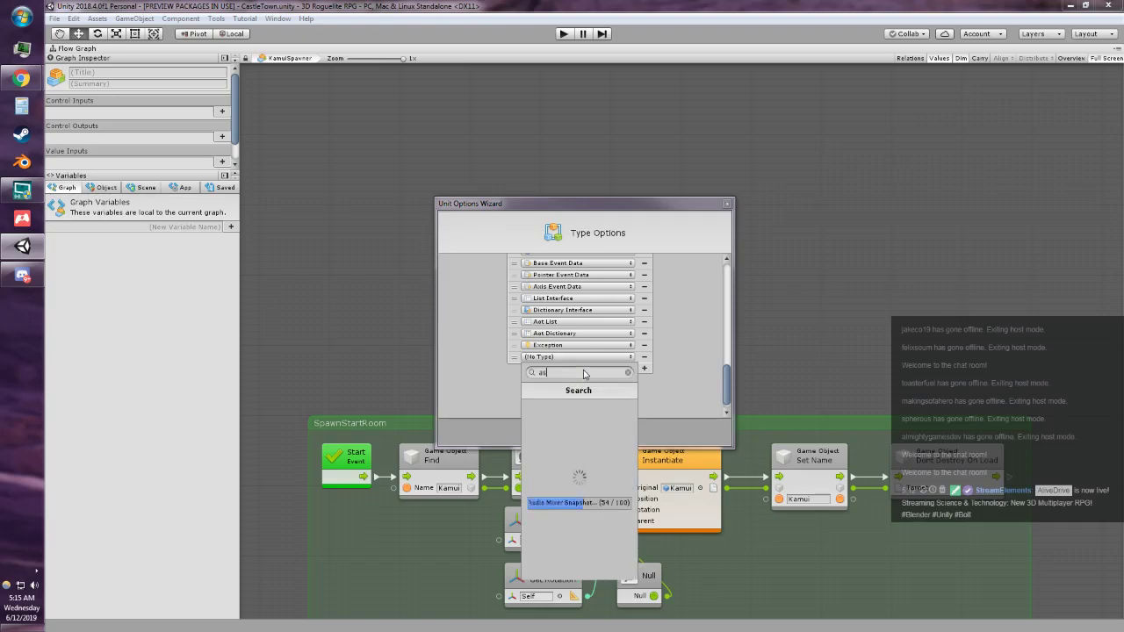
{"action": "type", "text": "vnc"}
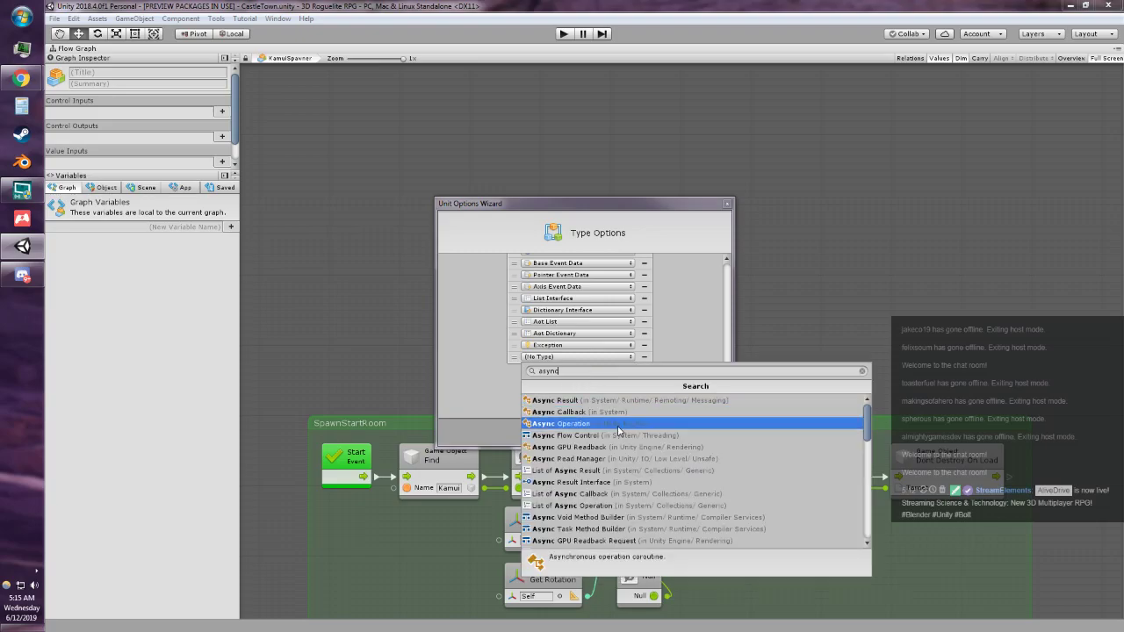
{"action": "left_click", "coordinate": [618, 429]}
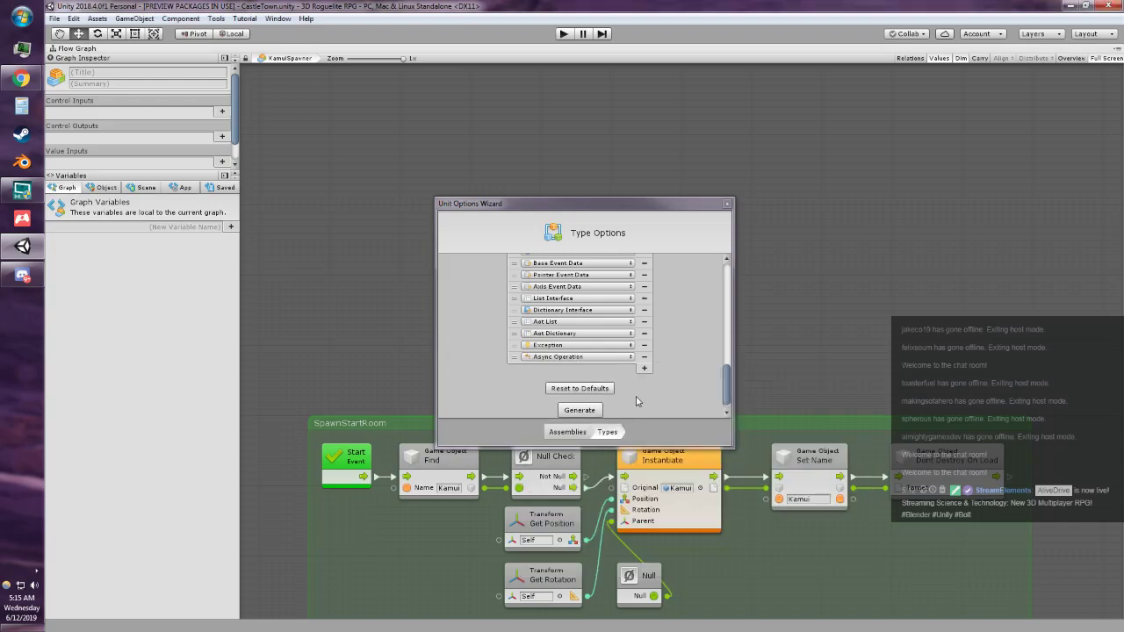
Step: Generate the Bolt unit database with Async Operation included and wait for it to finish
{"action": "left_click", "coordinate": [580, 410]}
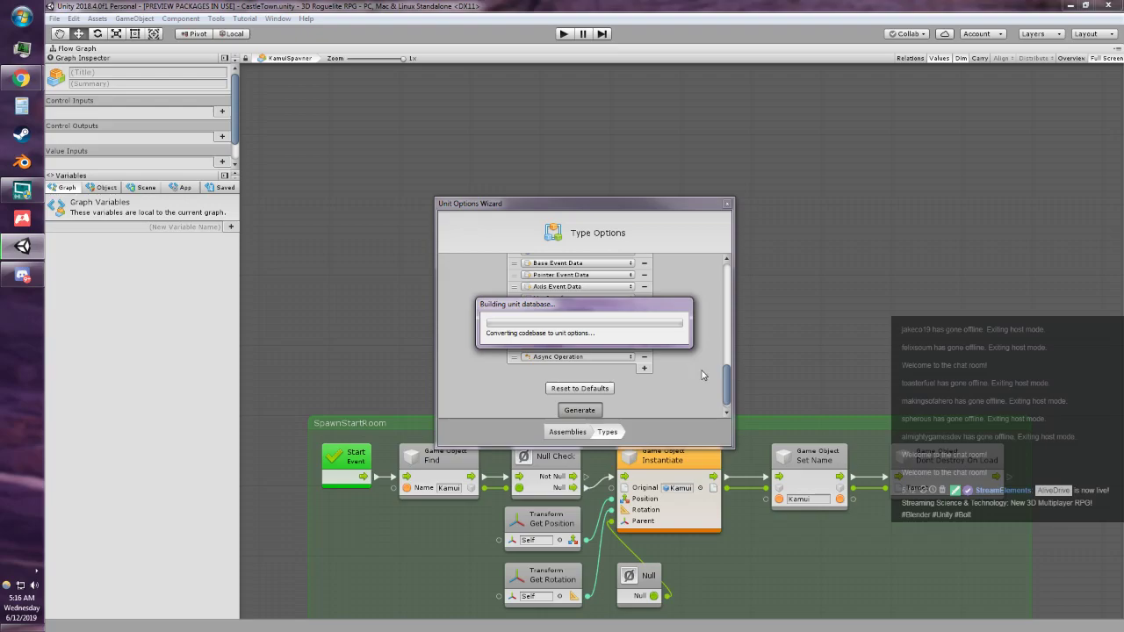
{"action": "key", "text": "alt+Tab"}
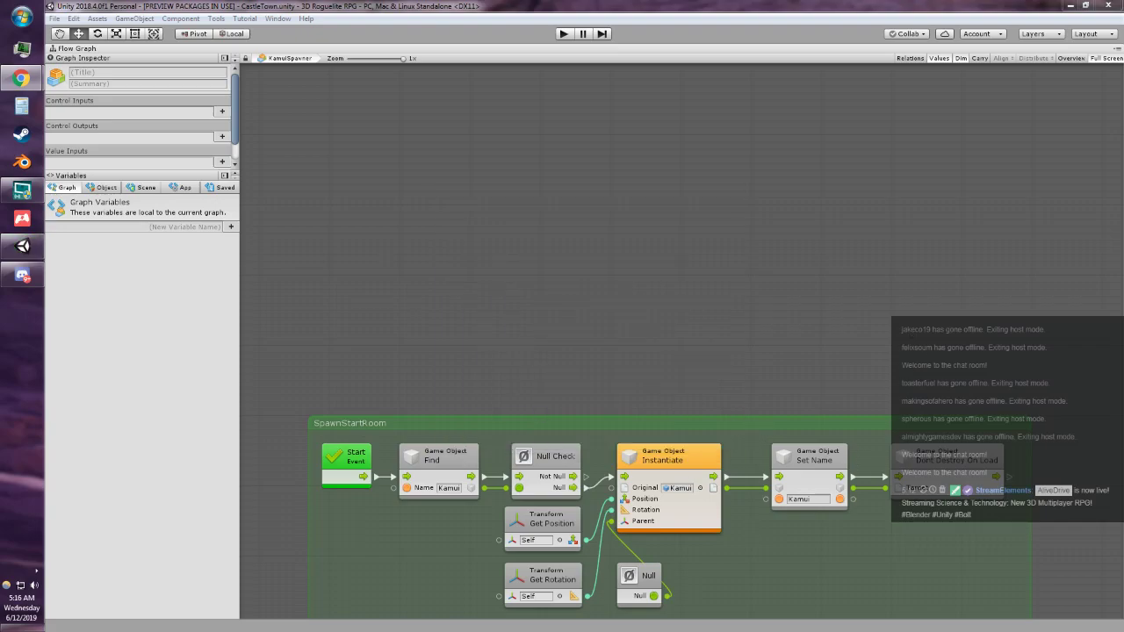
Step: Add an Async Operation Is Done unit by searching 'is done' on the canvas
{"action": "right_click", "coordinate": [458, 104]}
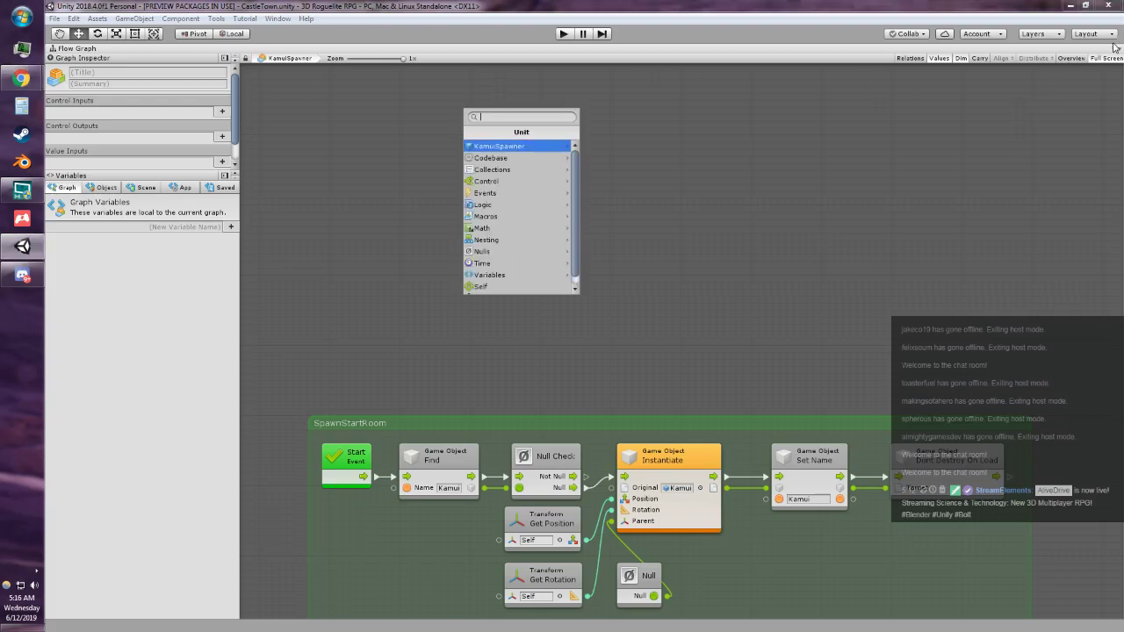
{"action": "key", "text": "alt+Tab"}
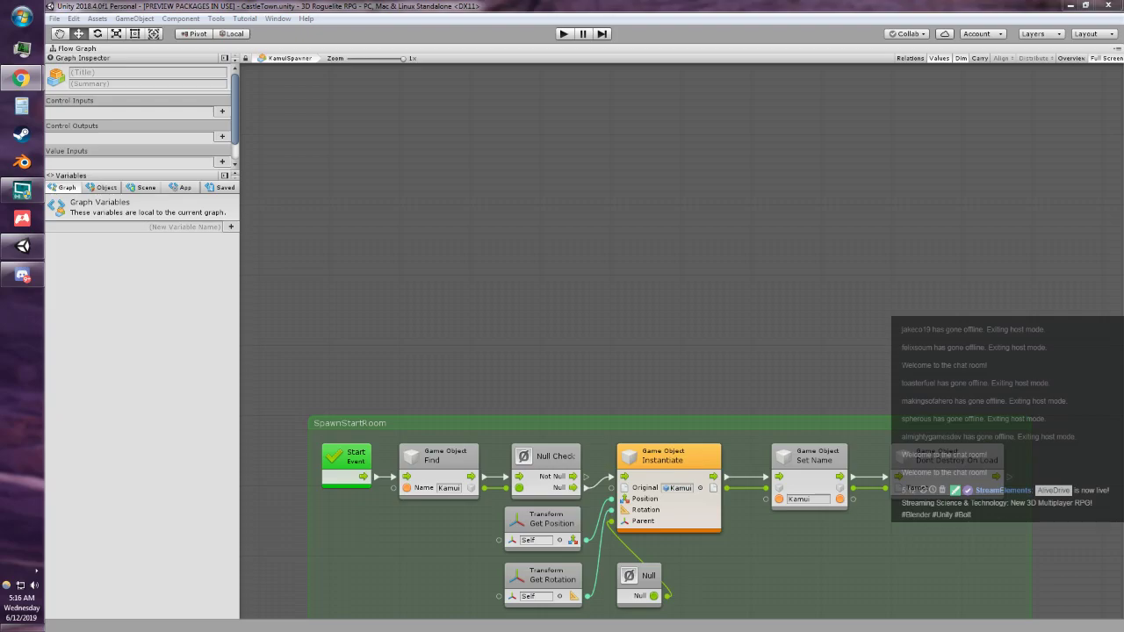
{"action": "right_click", "coordinate": [437, 130]}
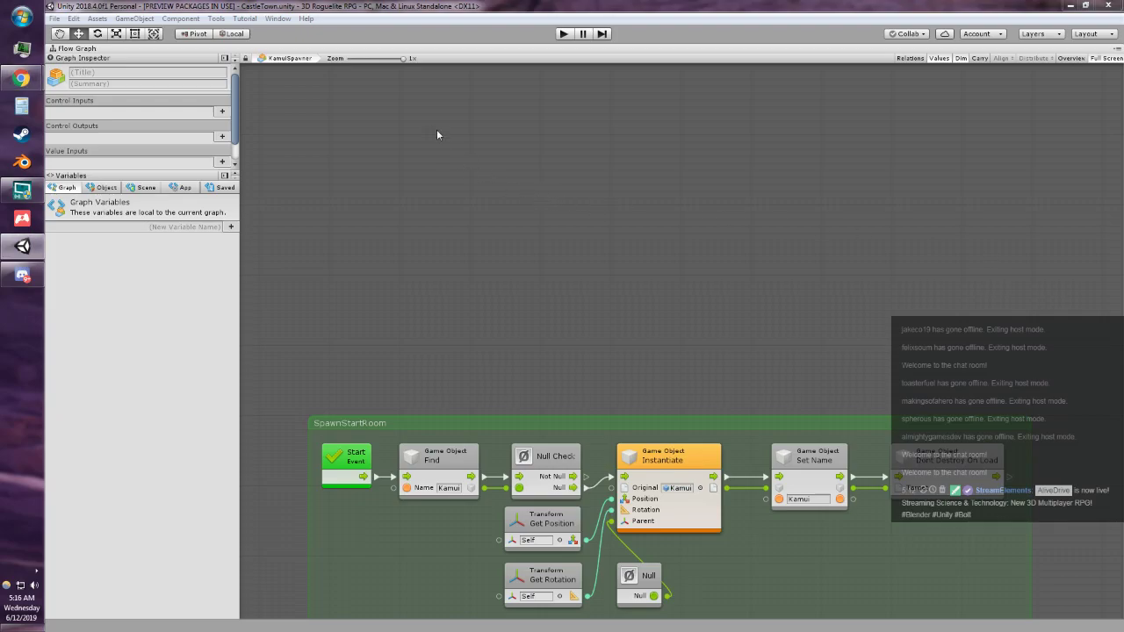
{"action": "type", "text": "is done"}
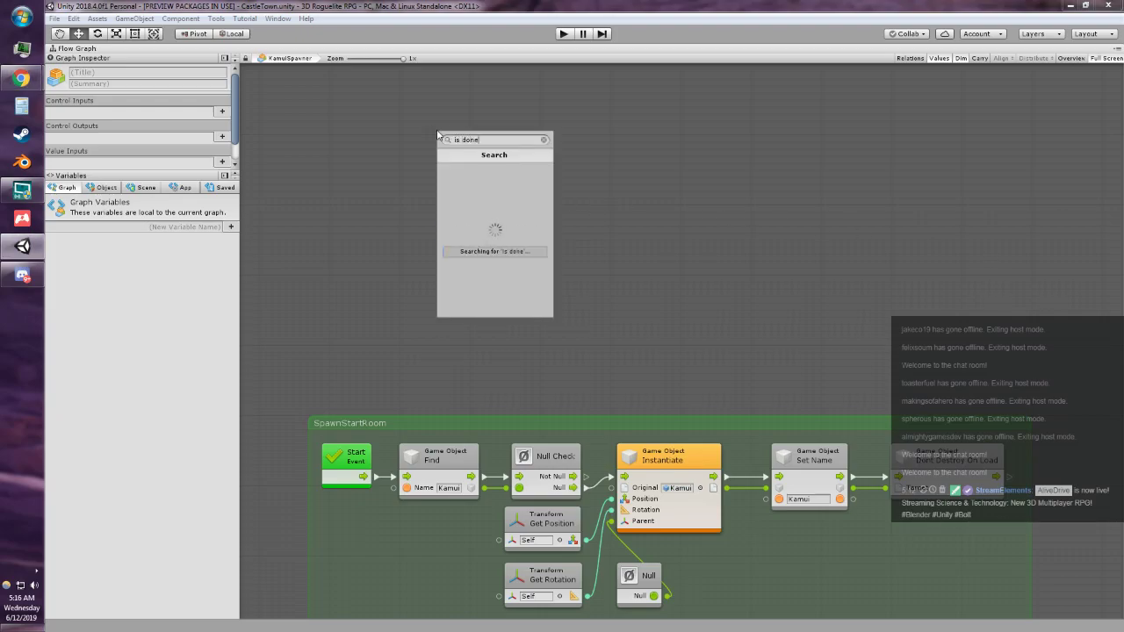
{"action": "key", "text": "Return"}
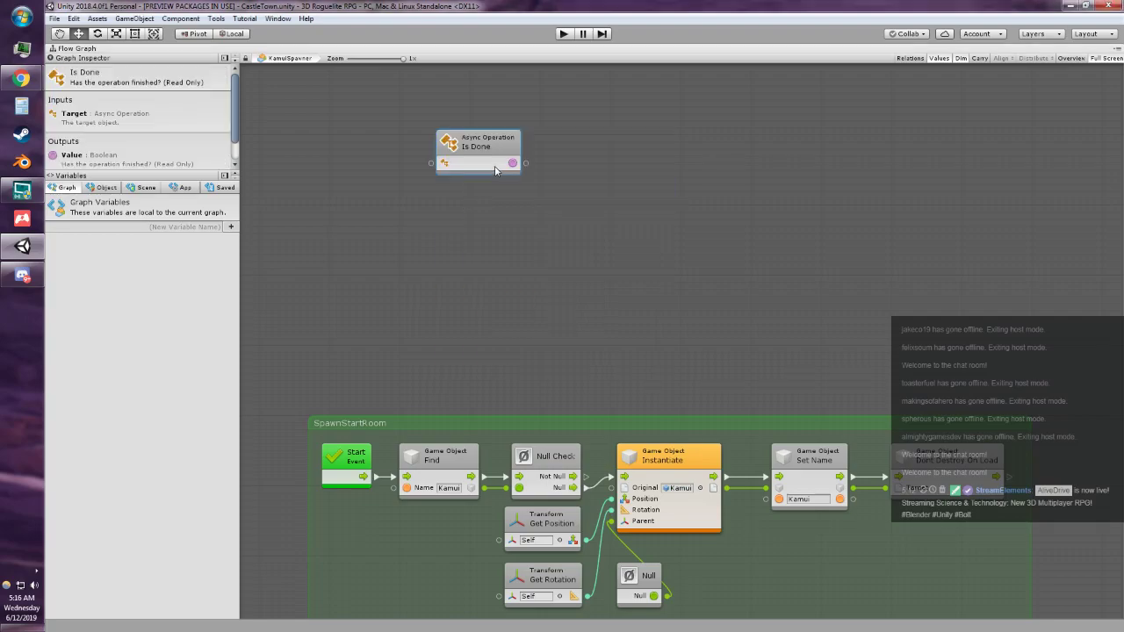
Step: Place a Get Progress unit beside Is Done and box both into a new group
{"action": "right_click", "coordinate": [606, 172]}
{"action": "left_click", "coordinate": [624, 182]}
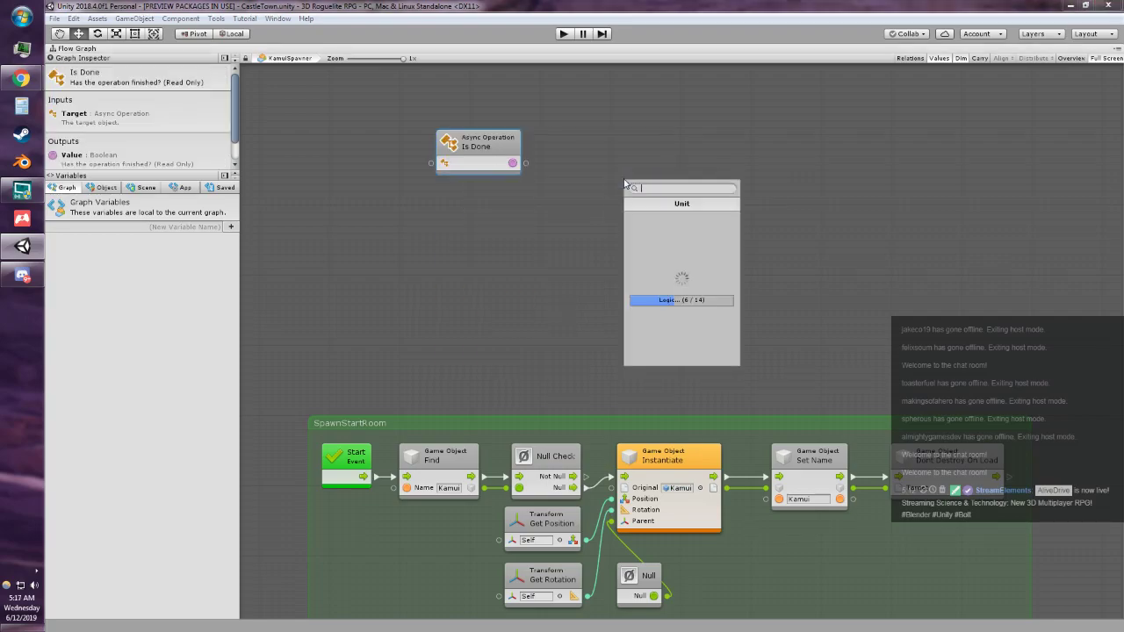
{"action": "type", "text": "get pro"}
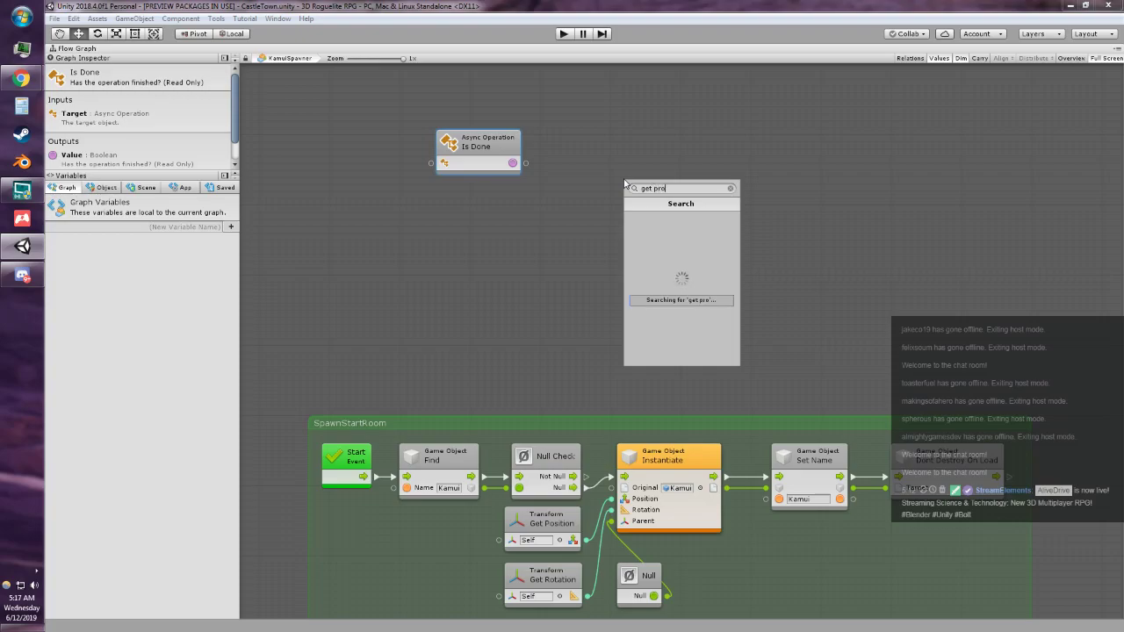
{"action": "type", "text": "gress"}
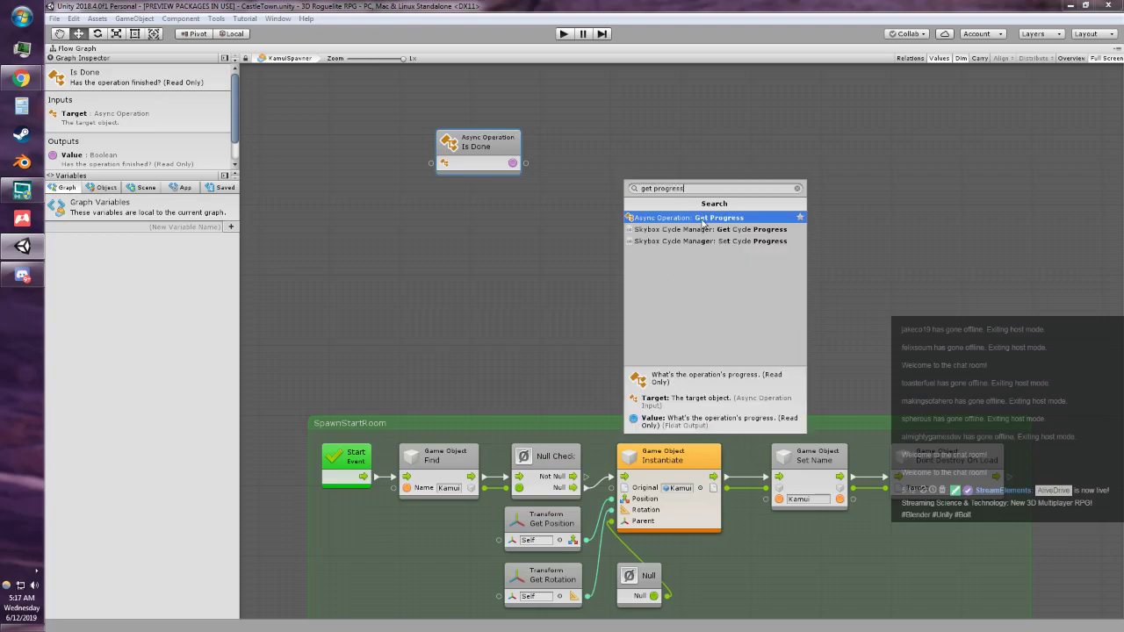
{"action": "left_click", "coordinate": [703, 222]}
{"action": "left_click_drag", "start_coordinate": [649, 185], "coordinate": [615, 145]}
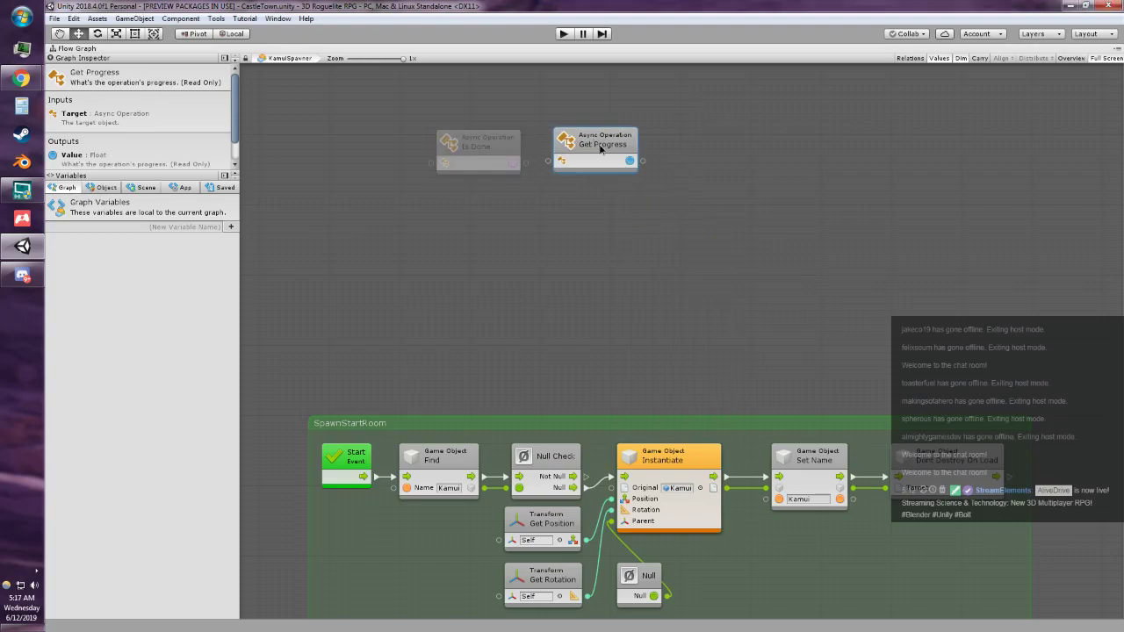
{"action": "left_click_drag", "start_coordinate": [391, 95], "coordinate": [714, 195], "text": "ctrl"}
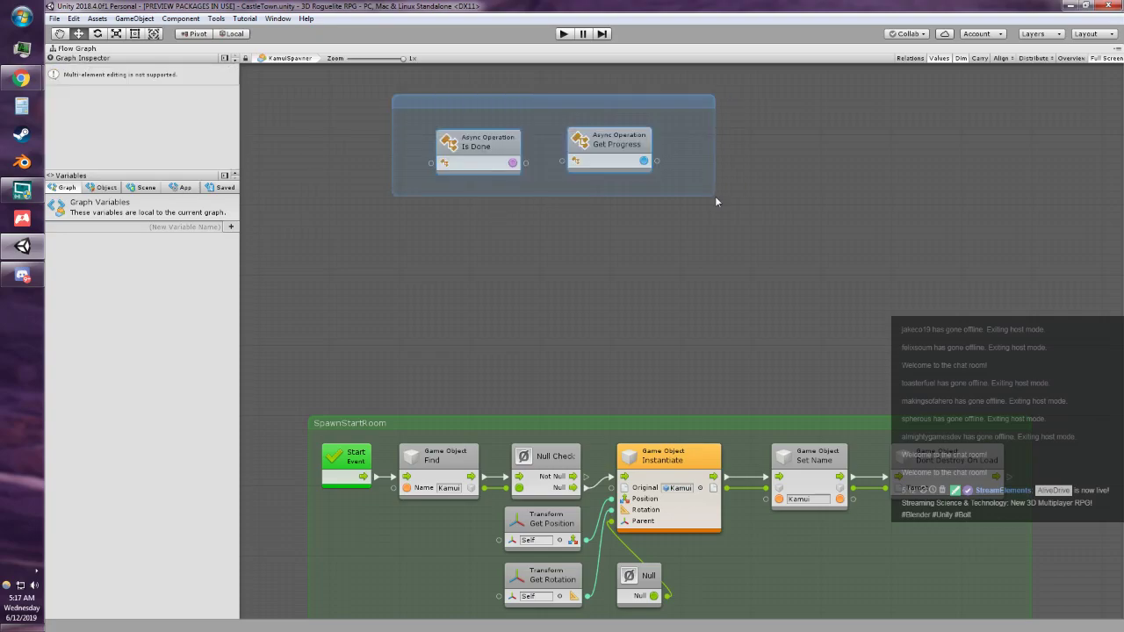
Step: Title the group 'Async Operation' and colour it purple after briefly trying red
{"action": "type", "text": "As"}
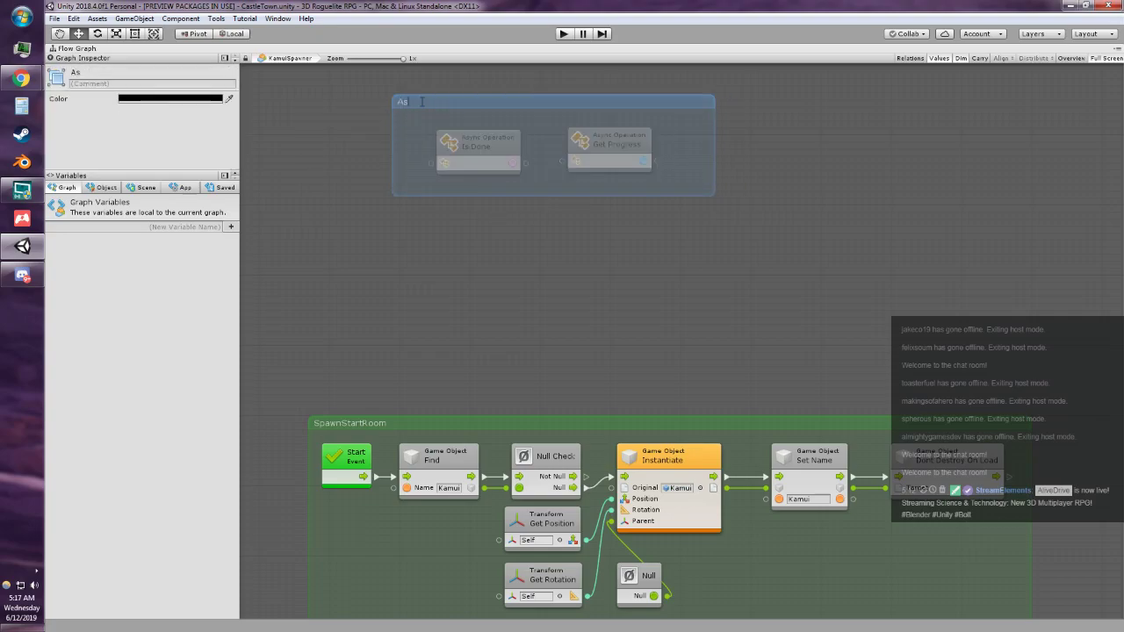
{"action": "type", "text": "ync Operati"}
{"action": "type", "text": "on"}
{"action": "key", "text": "Return"}
{"action": "left_click", "coordinate": [167, 99]}
{"action": "left_click", "coordinate": [841, 309]}
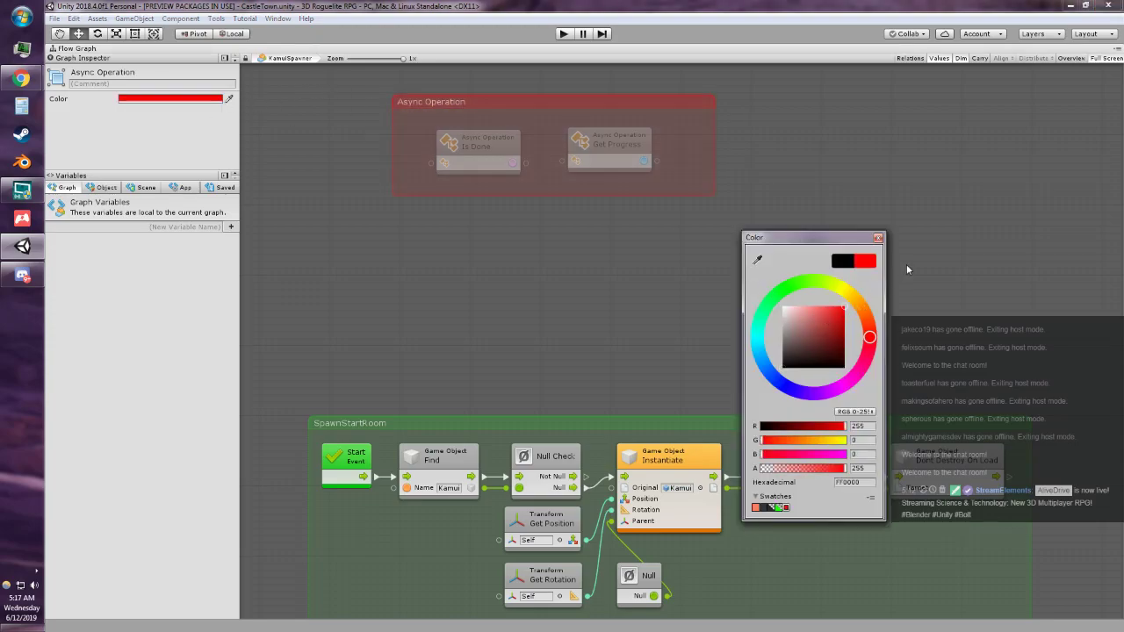
{"action": "left_click", "coordinate": [906, 264]}
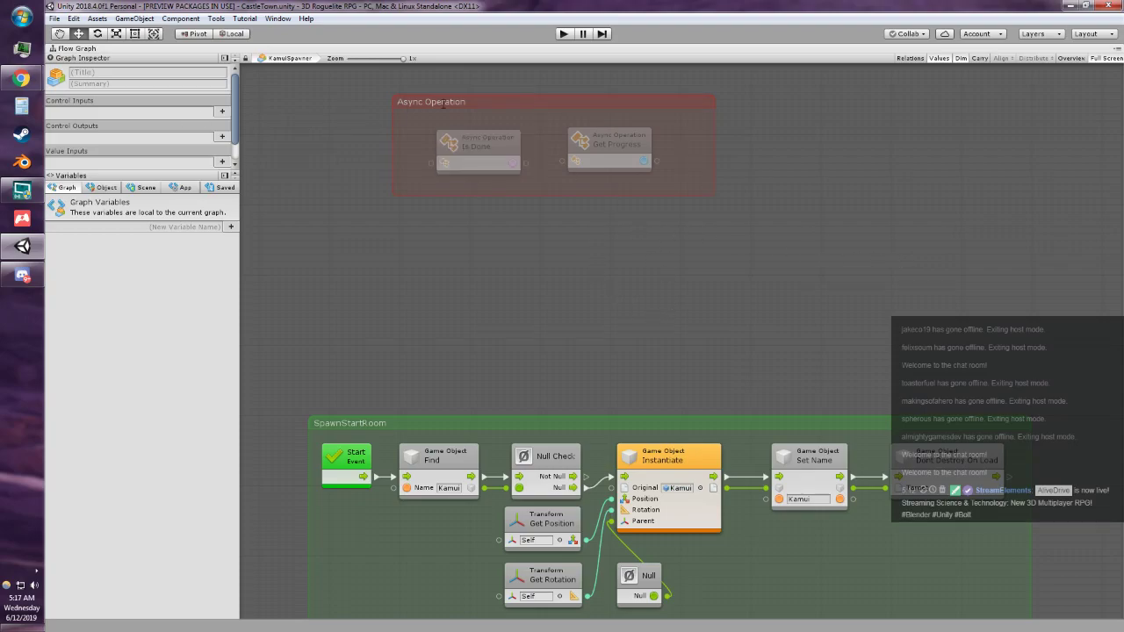
{"action": "left_click", "coordinate": [473, 103]}
{"action": "left_click", "coordinate": [185, 99]}
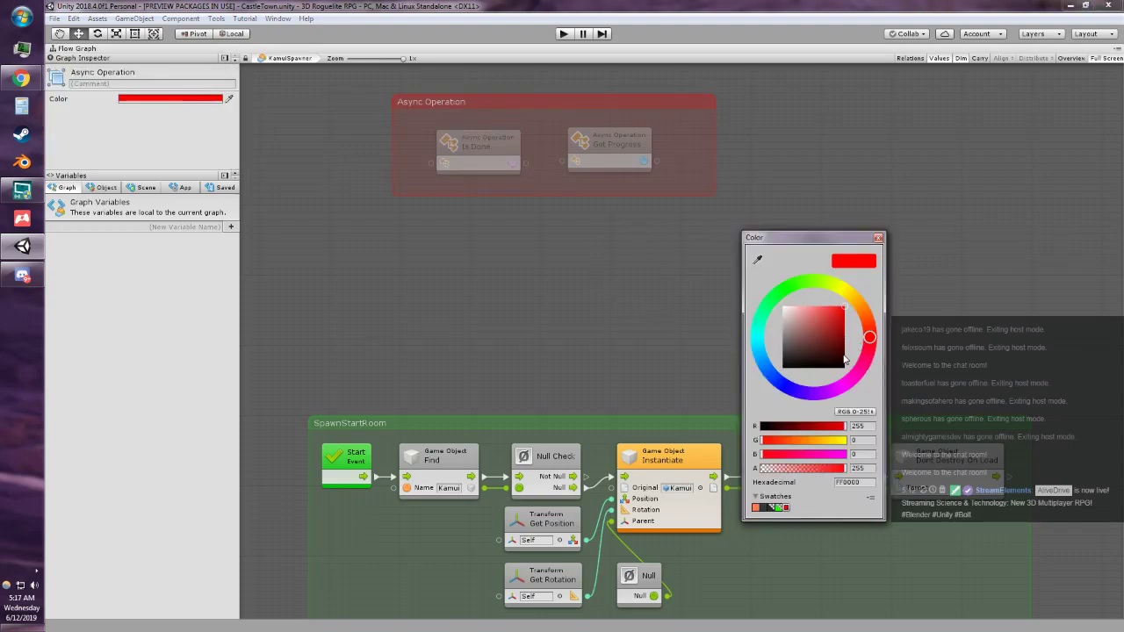
{"action": "left_click", "coordinate": [812, 394]}
{"action": "left_click", "coordinate": [751, 184]}
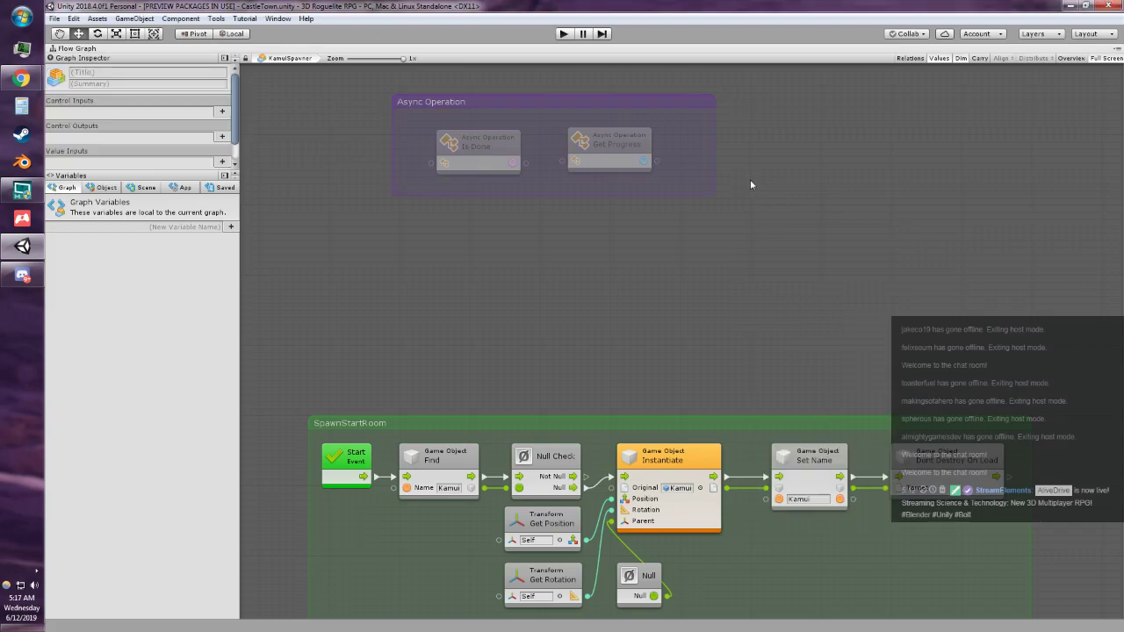